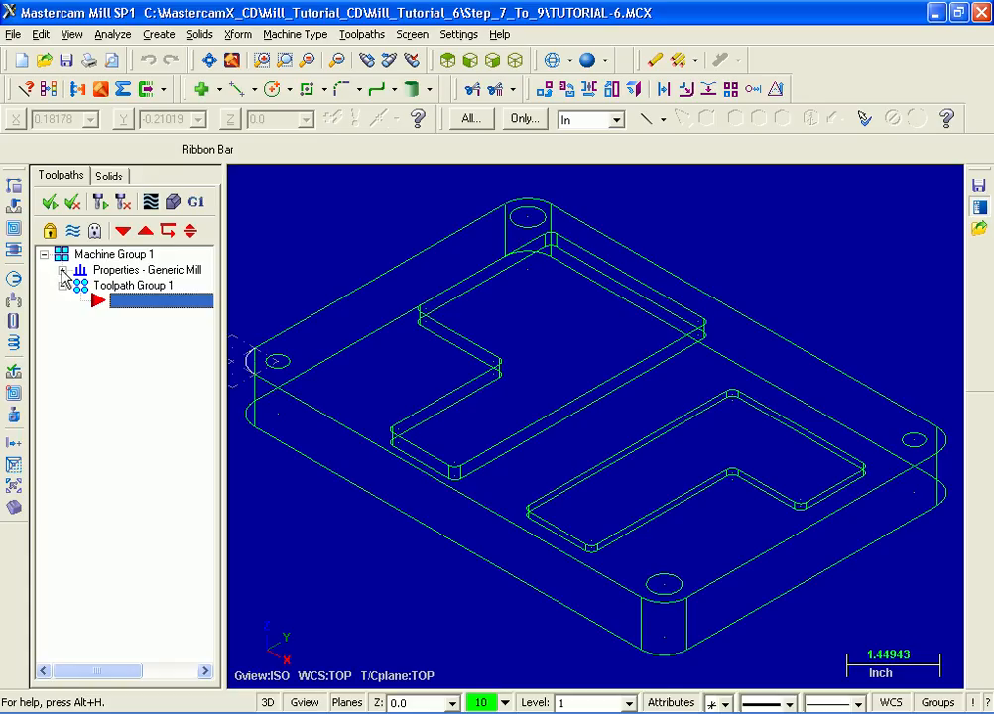
- Define rectangular stock for the machine group from a bounding box around all entities
{"action": "left_click", "coordinate": [63, 270]}
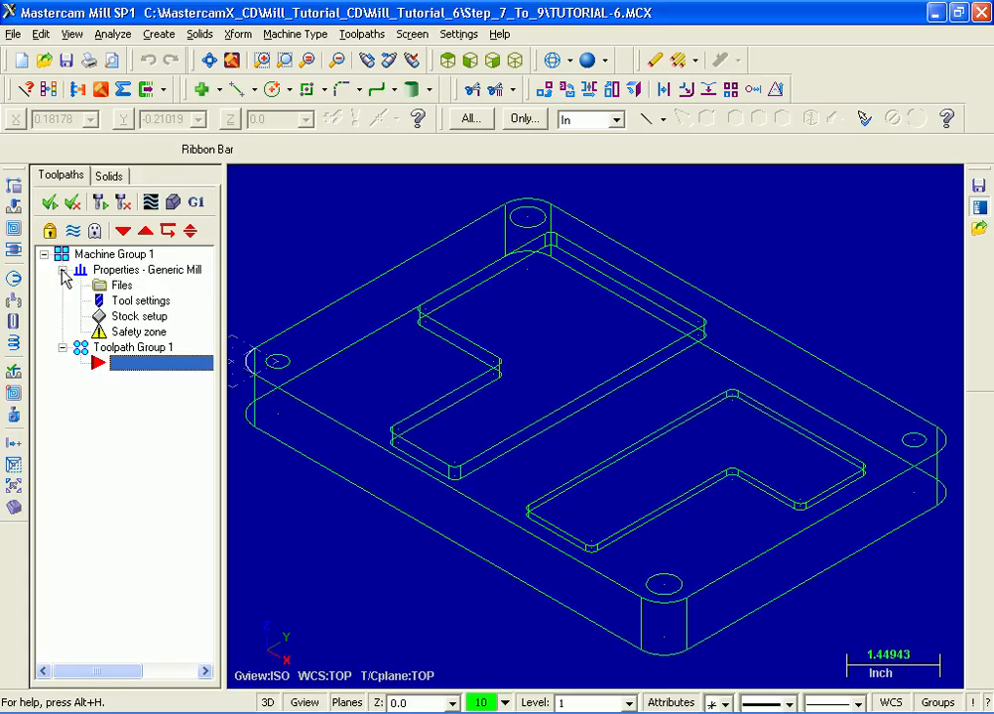
{"action": "left_click", "coordinate": [138, 318]}
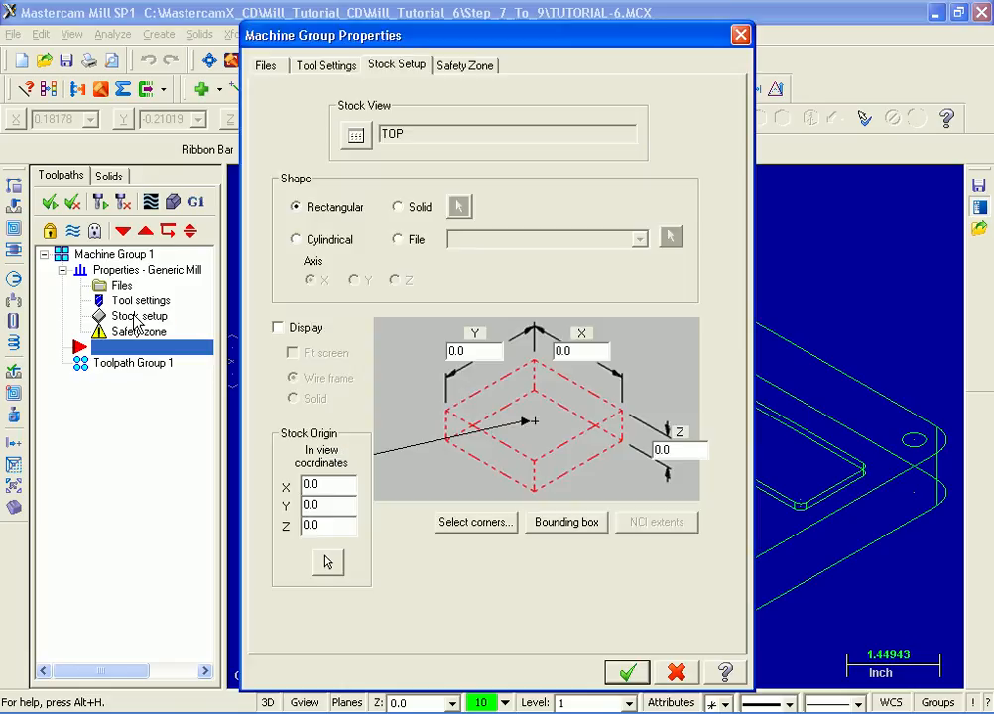
{"action": "left_click", "coordinate": [564, 521]}
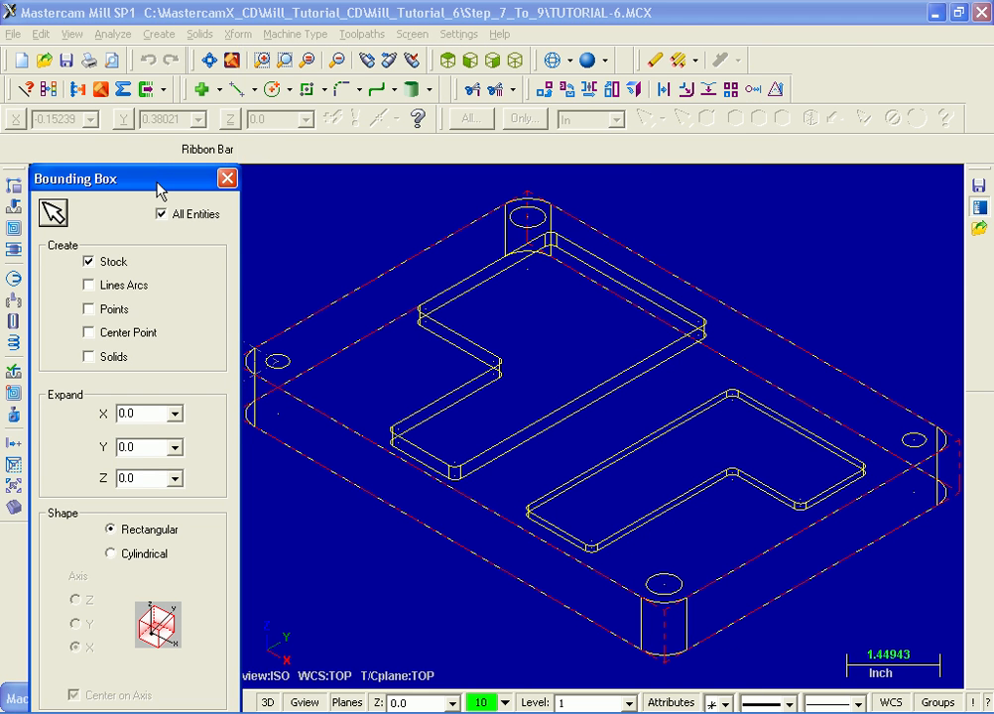
{"action": "left_click_drag", "start_coordinate": [158, 182], "coordinate": [160, 86]}
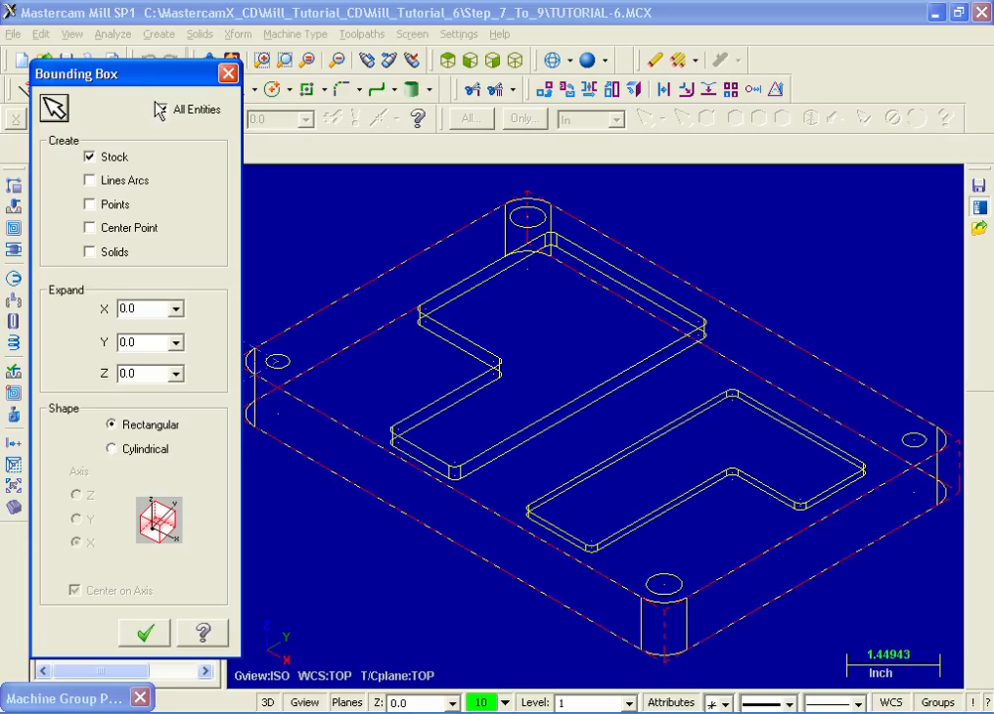
{"action": "left_click", "coordinate": [163, 110]}
{"action": "left_click", "coordinate": [149, 634]}
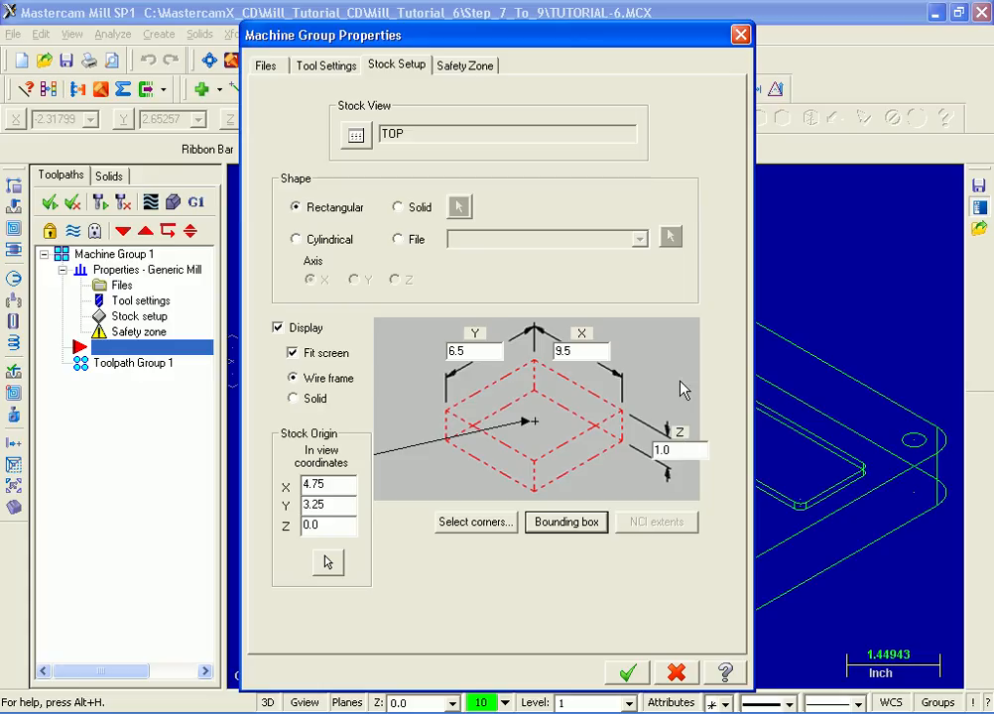
- Set the stock's Z thickness to 1.1 and its Z origin to 0.1
{"action": "left_click", "coordinate": [686, 452]}
{"action": "left_click_drag", "start_coordinate": [675, 451], "coordinate": [635, 452]}
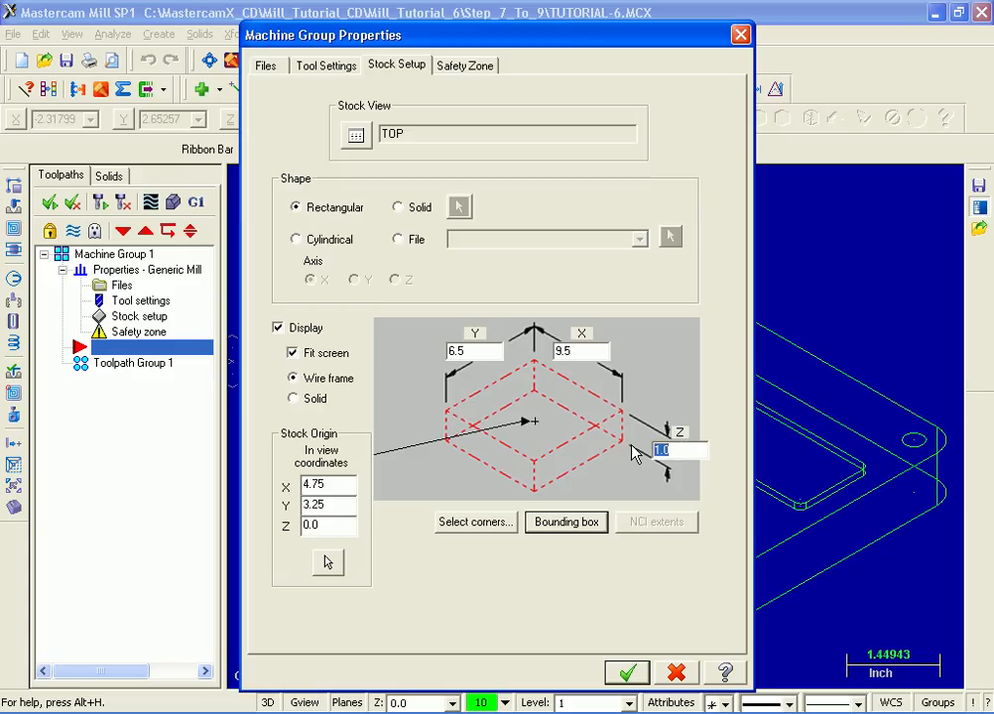
{"action": "type", "text": "1.1"}
{"action": "double_click", "coordinate": [319, 525]}
{"action": "type", "text": "0.1"}
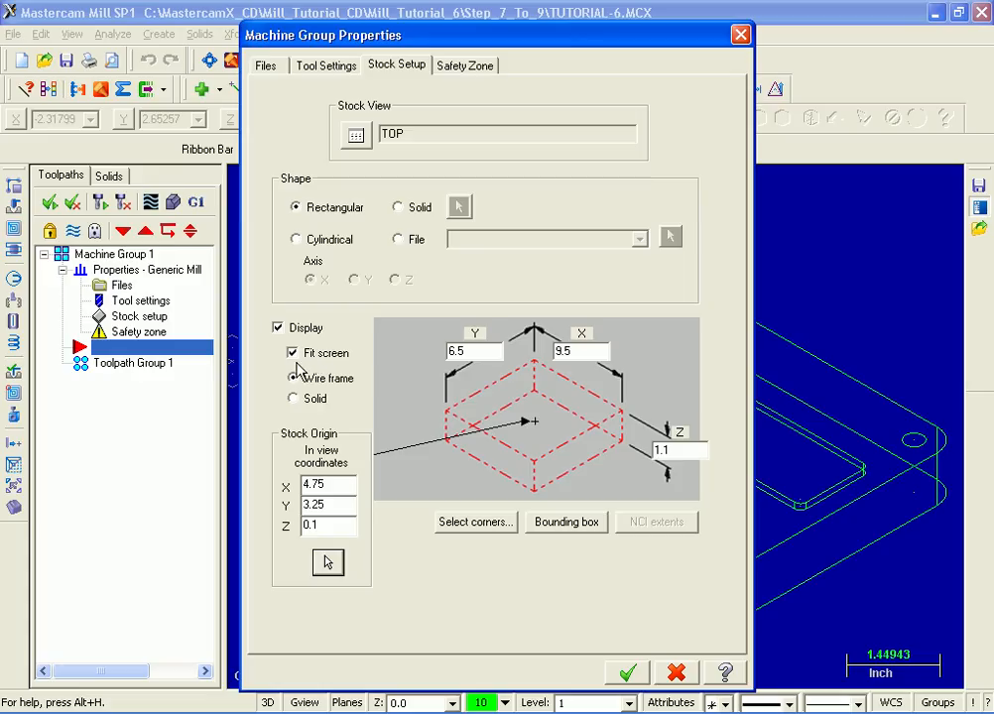
- Enable sequential tool number assignment and the duplicate tool number warning in the machine group's tool settings
{"action": "left_click", "coordinate": [326, 70]}
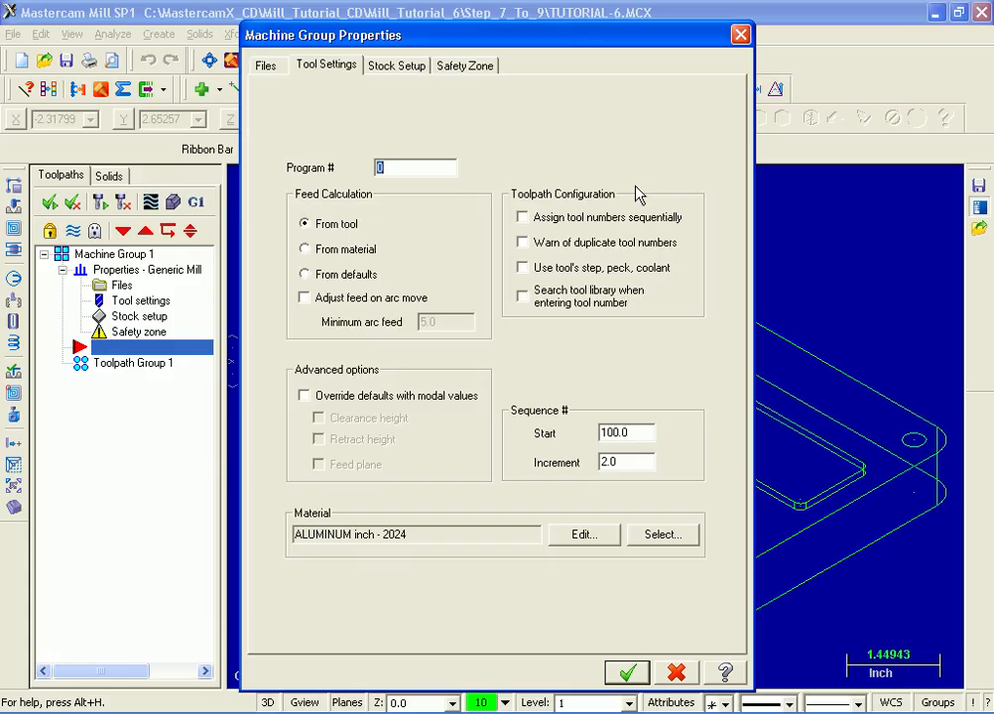
{"action": "left_click", "coordinate": [522, 218]}
{"action": "left_click", "coordinate": [522, 243]}
- Override the defaults with modal values for clearance height, retract height and feed plane
{"action": "left_click", "coordinate": [304, 395]}
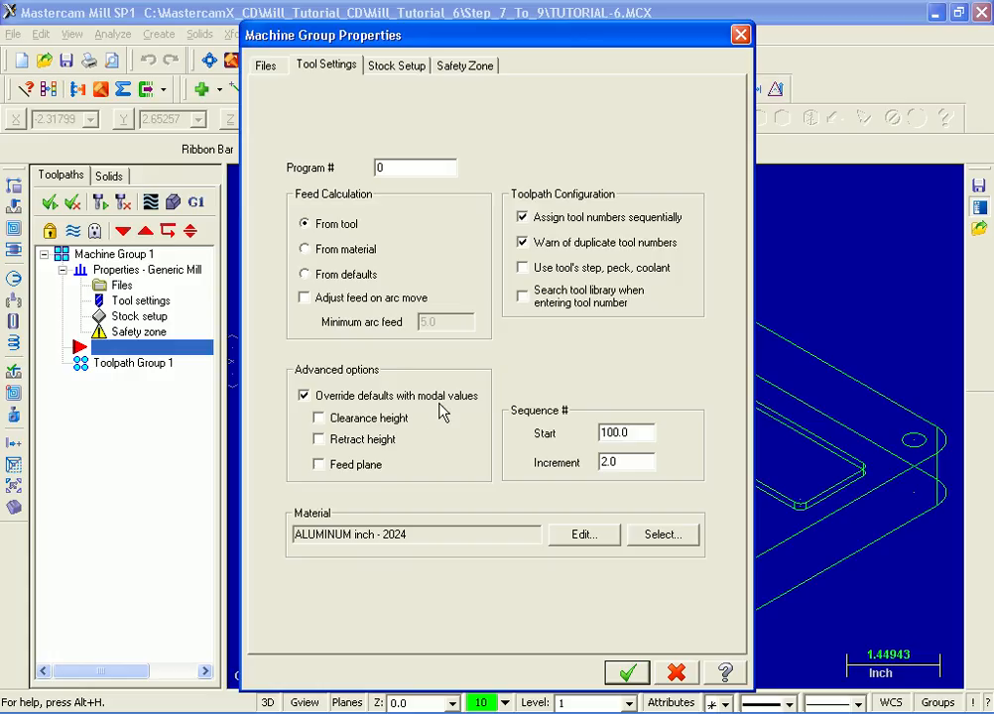
{"action": "left_click", "coordinate": [320, 419]}
{"action": "left_click", "coordinate": [319, 441]}
{"action": "left_click", "coordinate": [319, 466]}
- Set the sequence numbering to start at 1 with an increment of 1
{"action": "left_click_drag", "start_coordinate": [635, 438], "coordinate": [541, 433]}
{"action": "type", "text": "1"}
{"action": "key", "text": "Return"}
{"action": "key", "text": "Tab"}
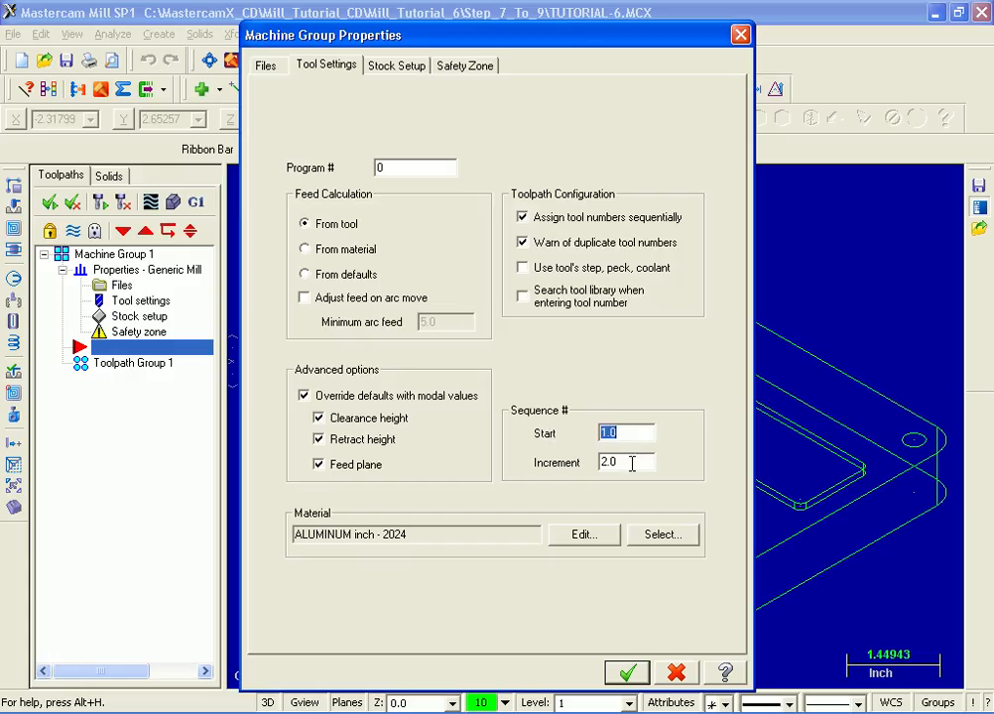
{"action": "type", "text": "1"}
{"action": "key", "text": "Return"}
- Choose ALUMINUM inch - 6061 from the Mill library as the stock material and accept the machine group properties
{"action": "left_click", "coordinate": [678, 539]}
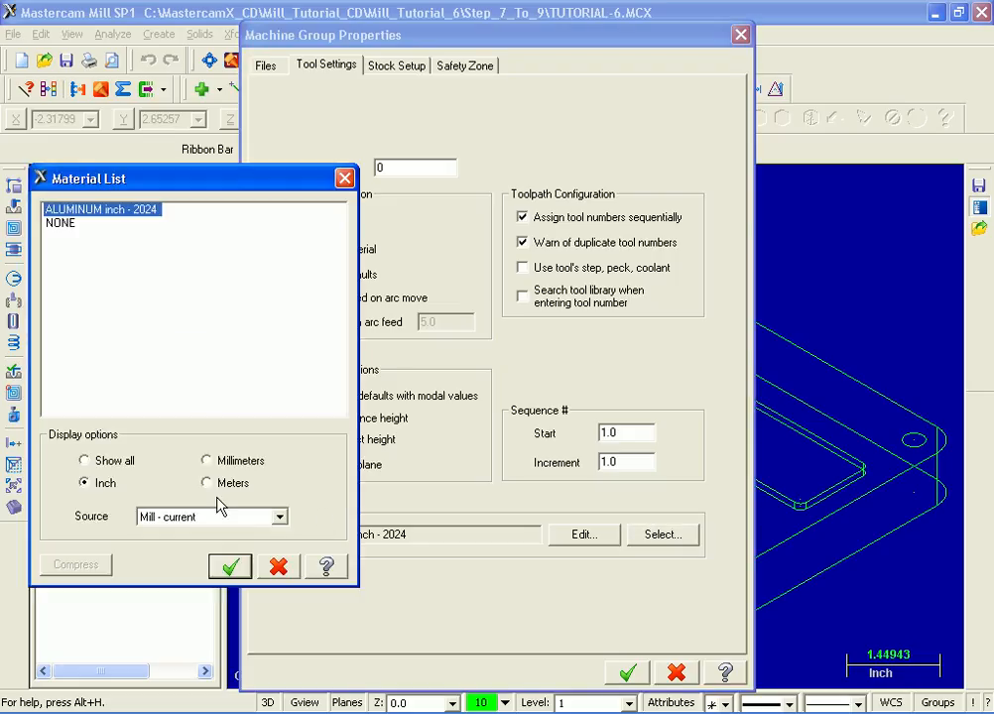
{"action": "left_click", "coordinate": [281, 517]}
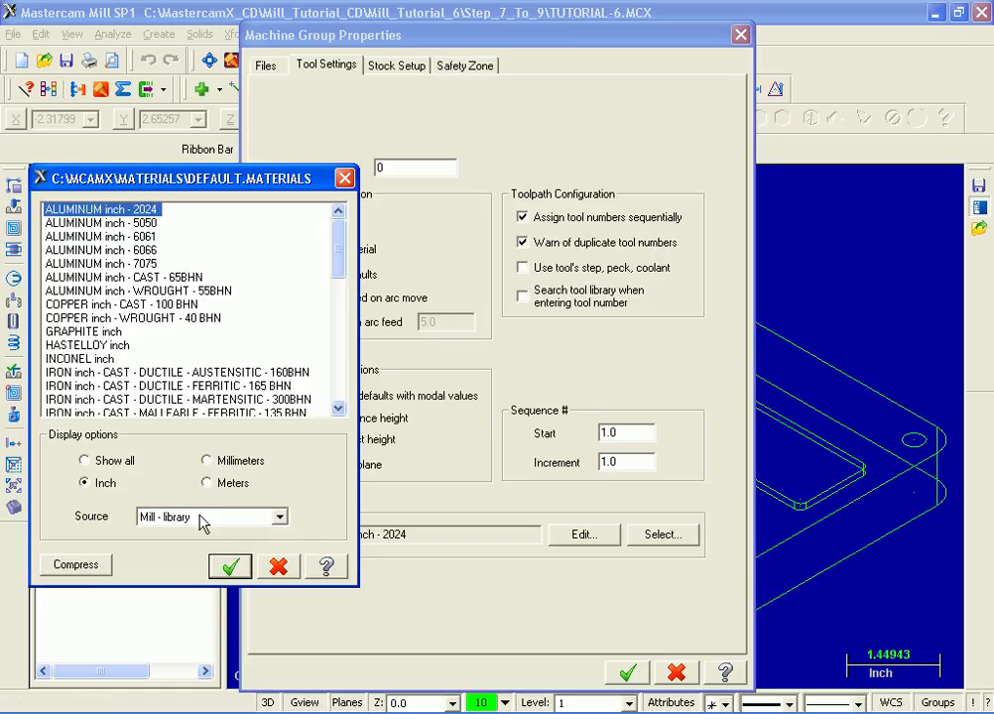
{"action": "left_click", "coordinate": [158, 238]}
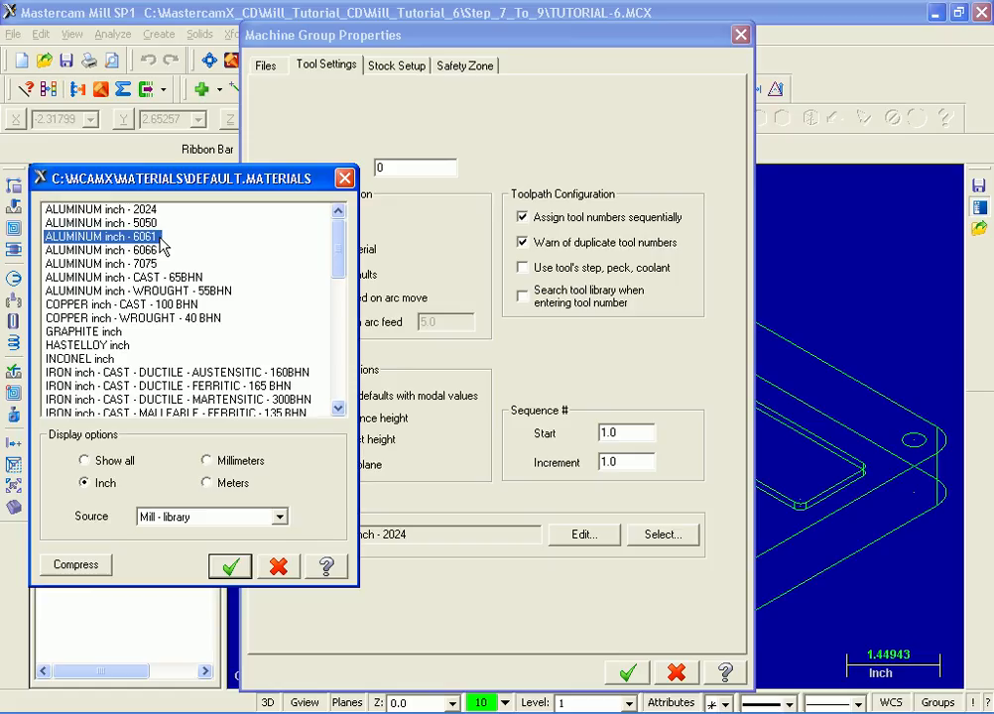
{"action": "left_click", "coordinate": [220, 571]}
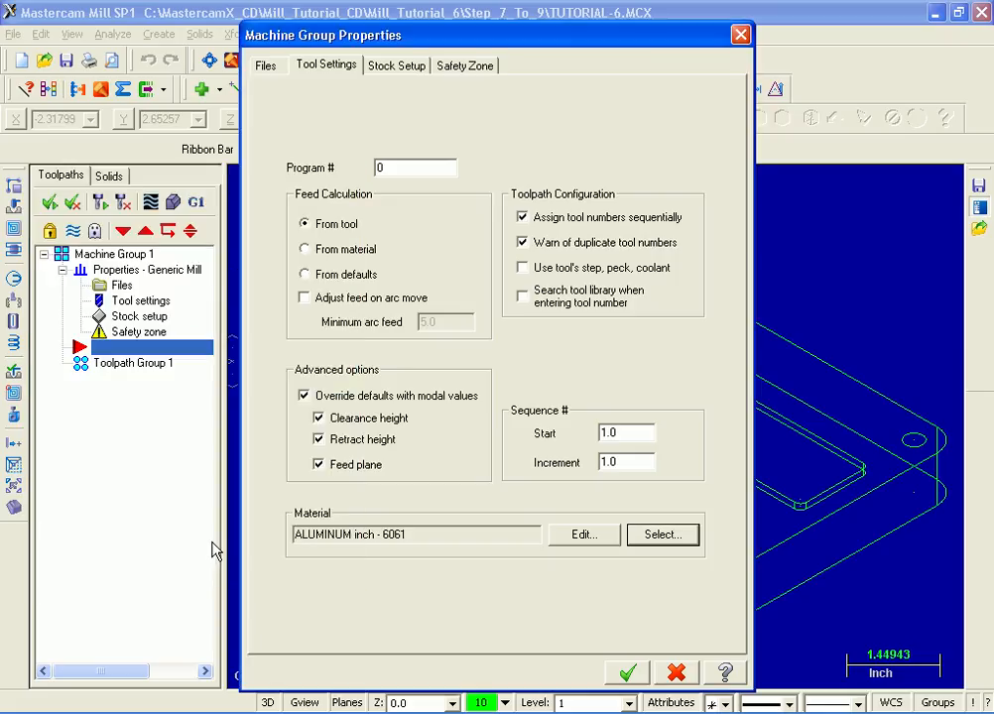
{"action": "left_click", "coordinate": [631, 676]}
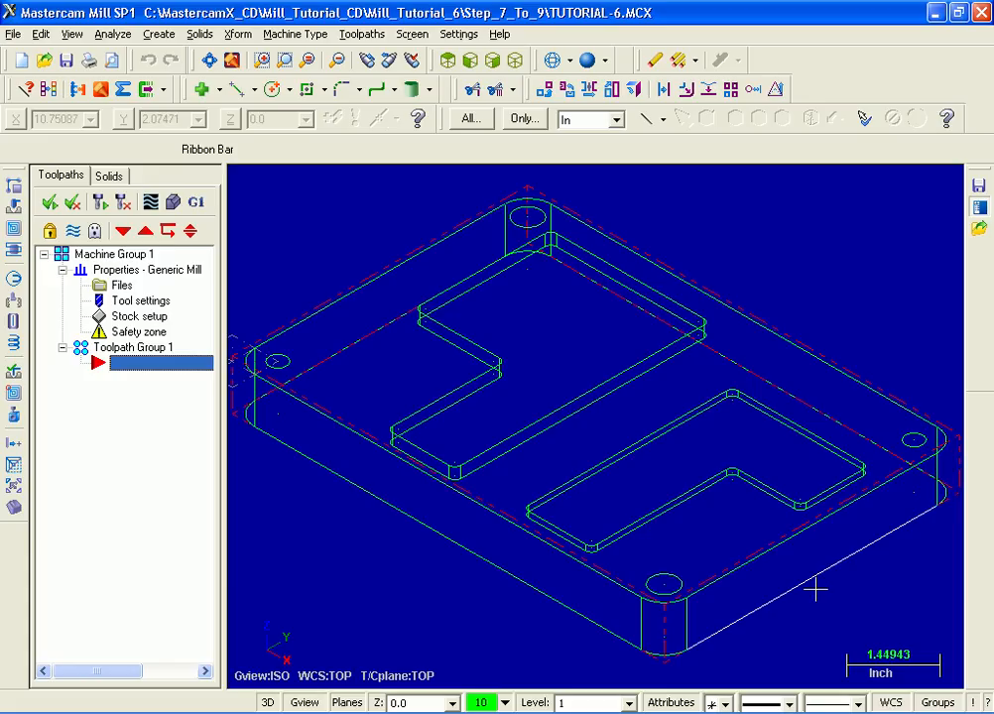
- Start a Face toolpath that uses the defined stock as its boundary
{"action": "left_click", "coordinate": [450, 61]}
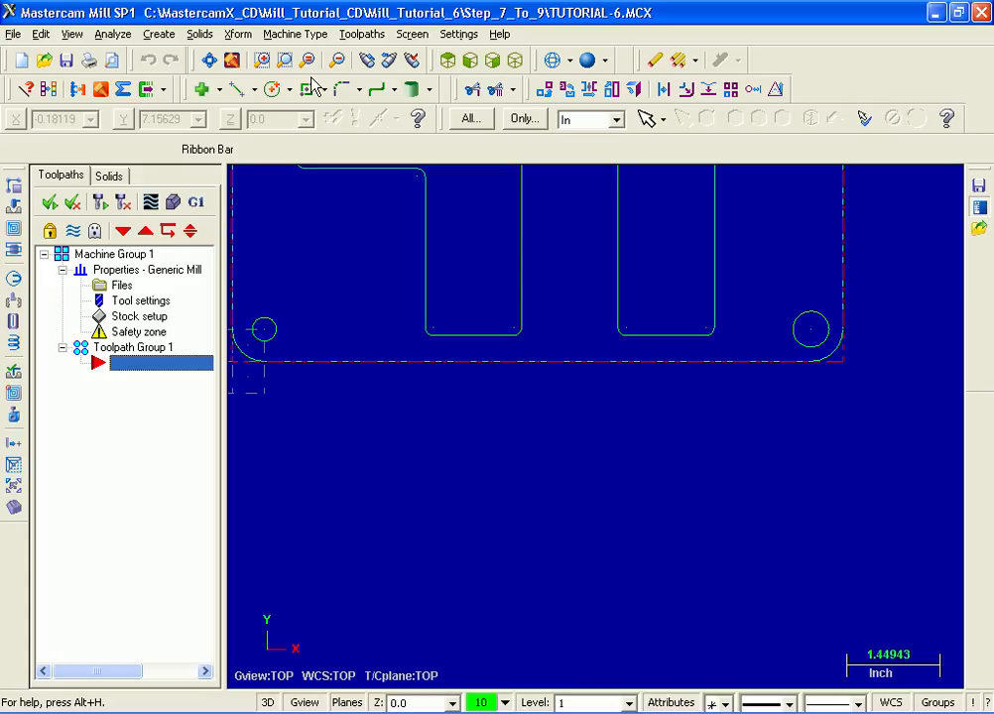
{"action": "left_click", "coordinate": [210, 61]}
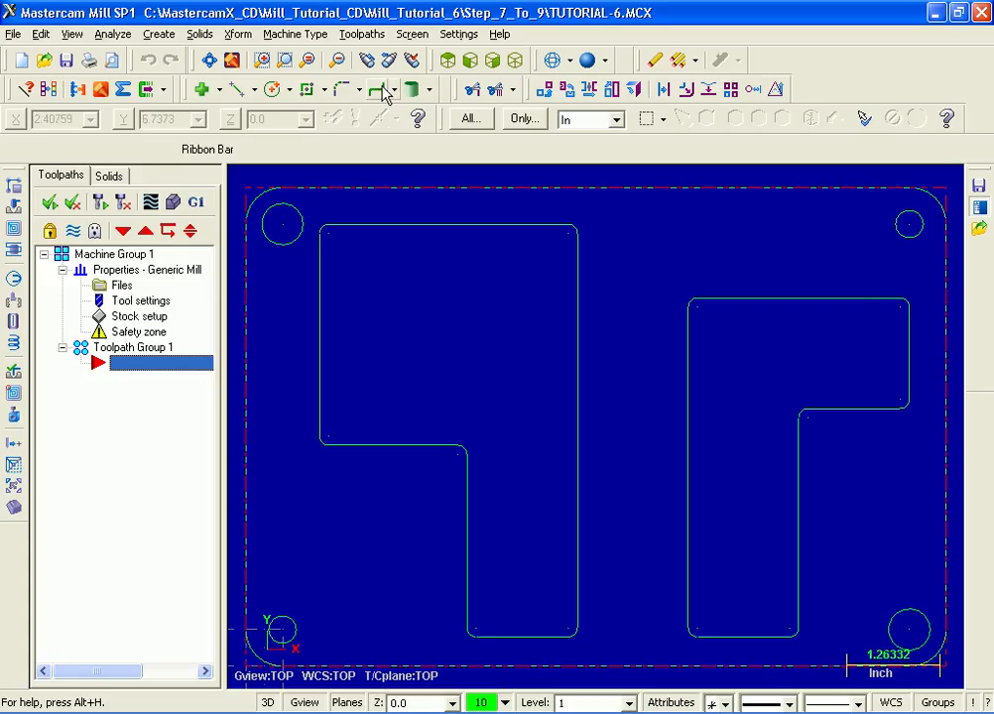
{"action": "left_click", "coordinate": [363, 34]}
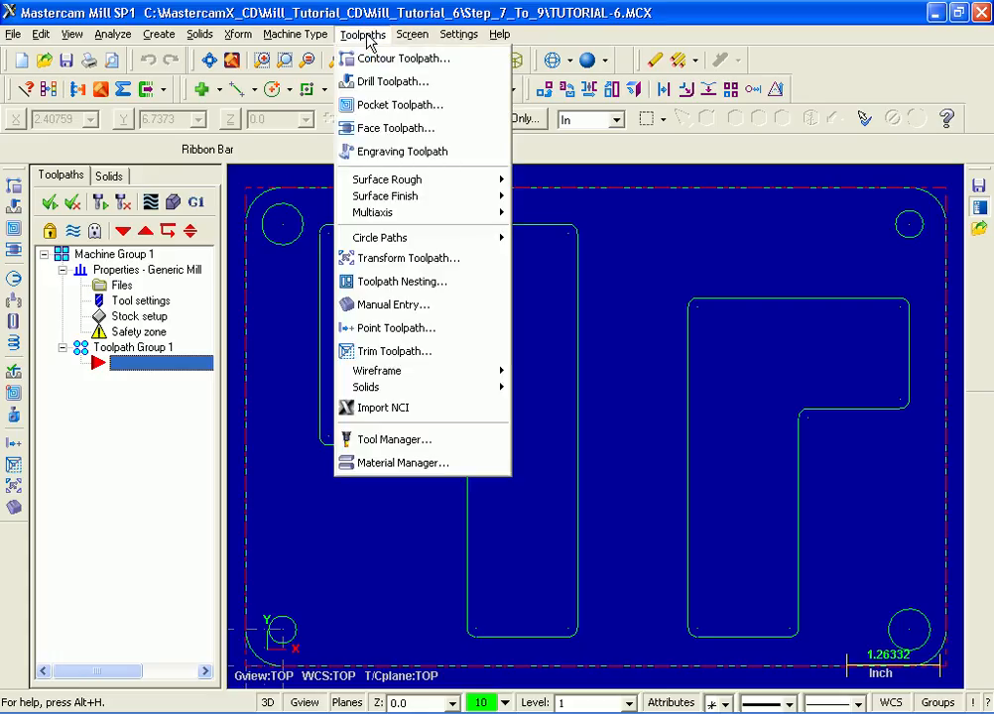
{"action": "left_click", "coordinate": [439, 131]}
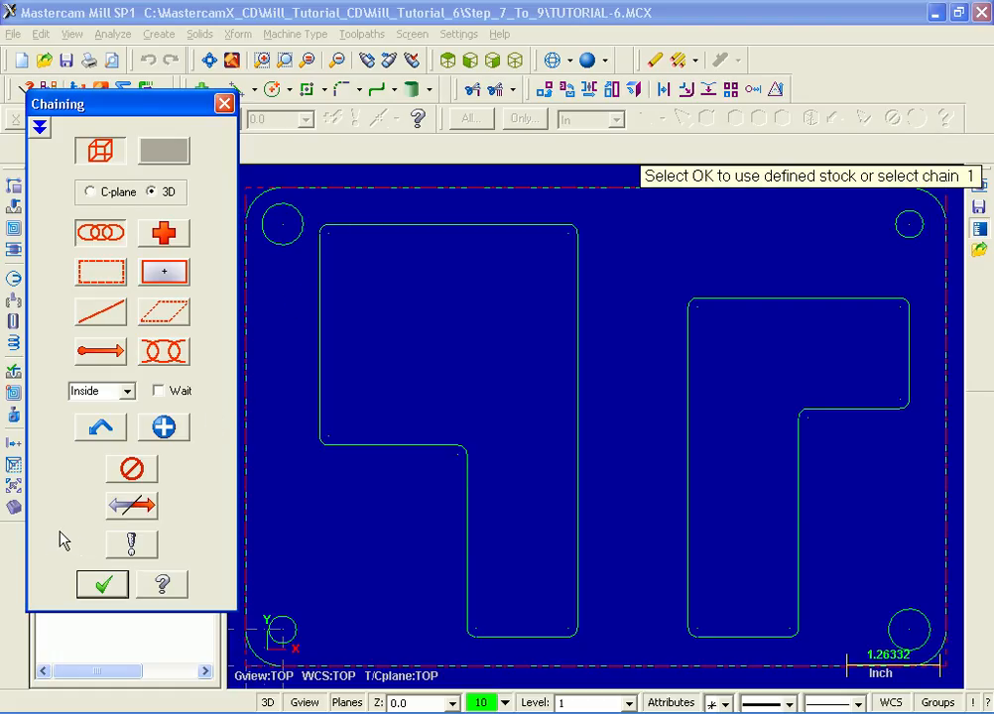
{"action": "left_click", "coordinate": [90, 588]}
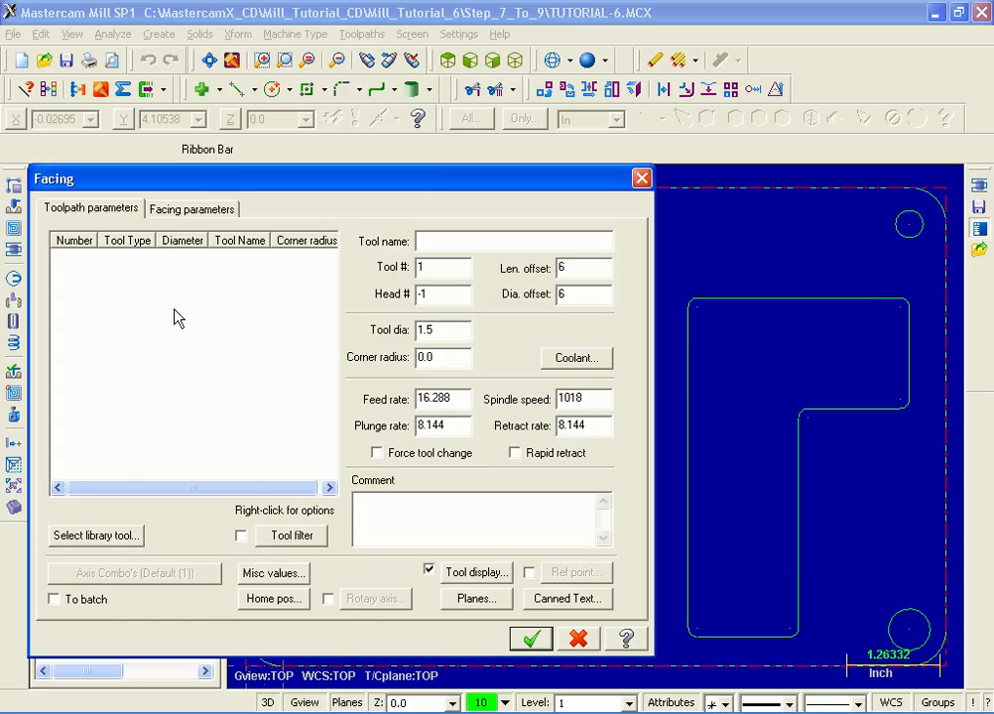
- Create a new face mill tool with a 3.0 diameter and a 3.5 outside diameter
{"action": "right_click", "coordinate": [124, 330]}
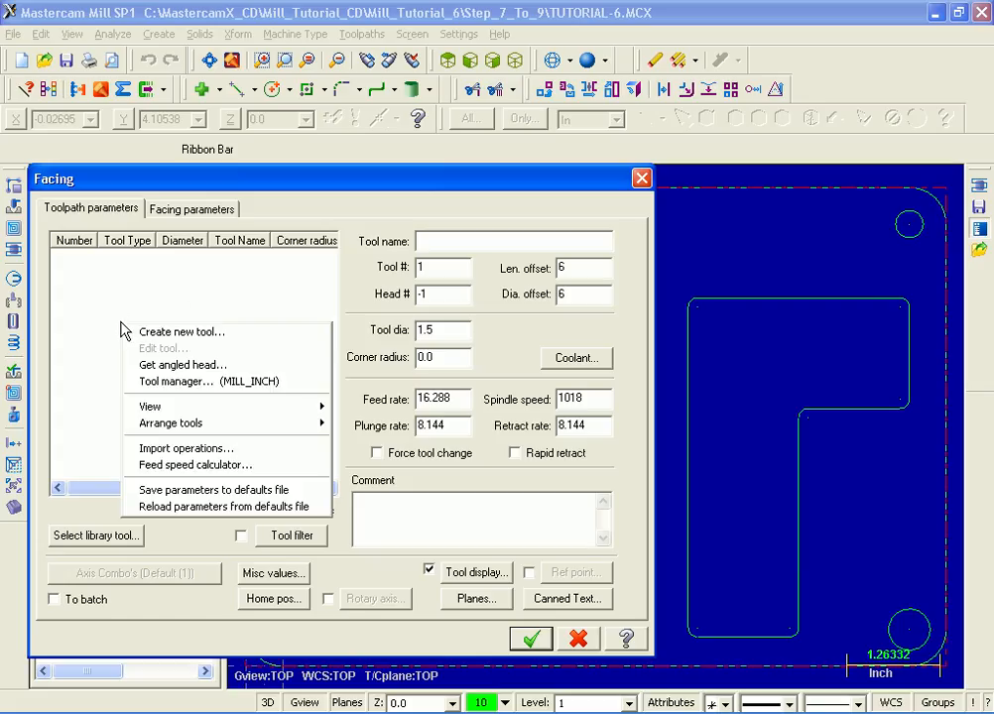
{"action": "left_click", "coordinate": [241, 335]}
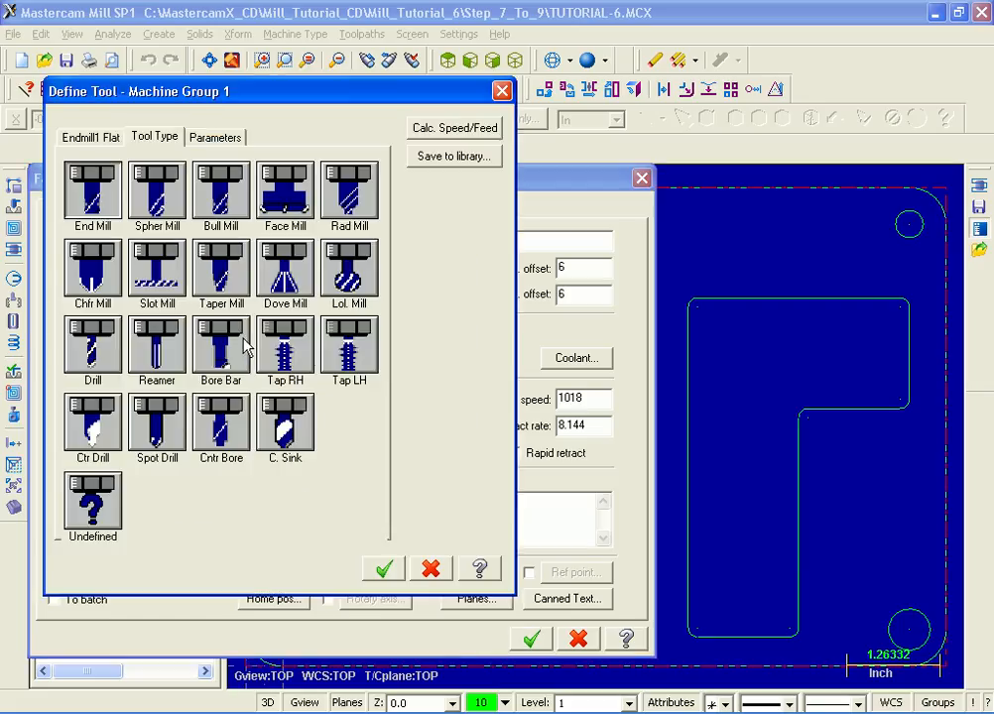
{"action": "left_click", "coordinate": [288, 190]}
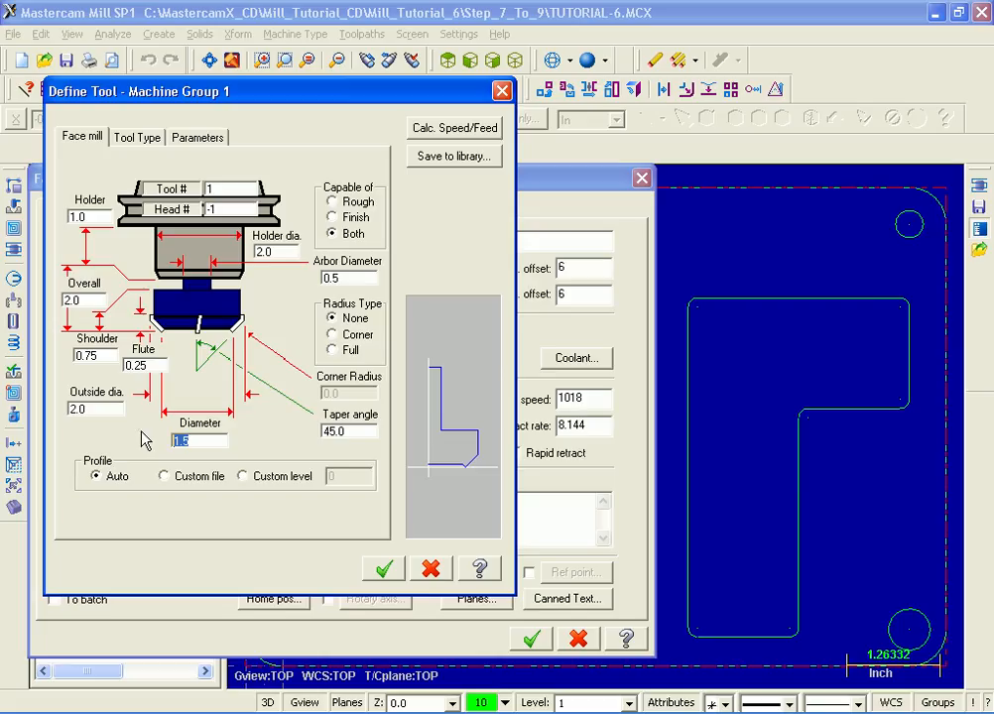
{"action": "type", "text": "3.0"}
{"action": "key", "text": "Tab"}
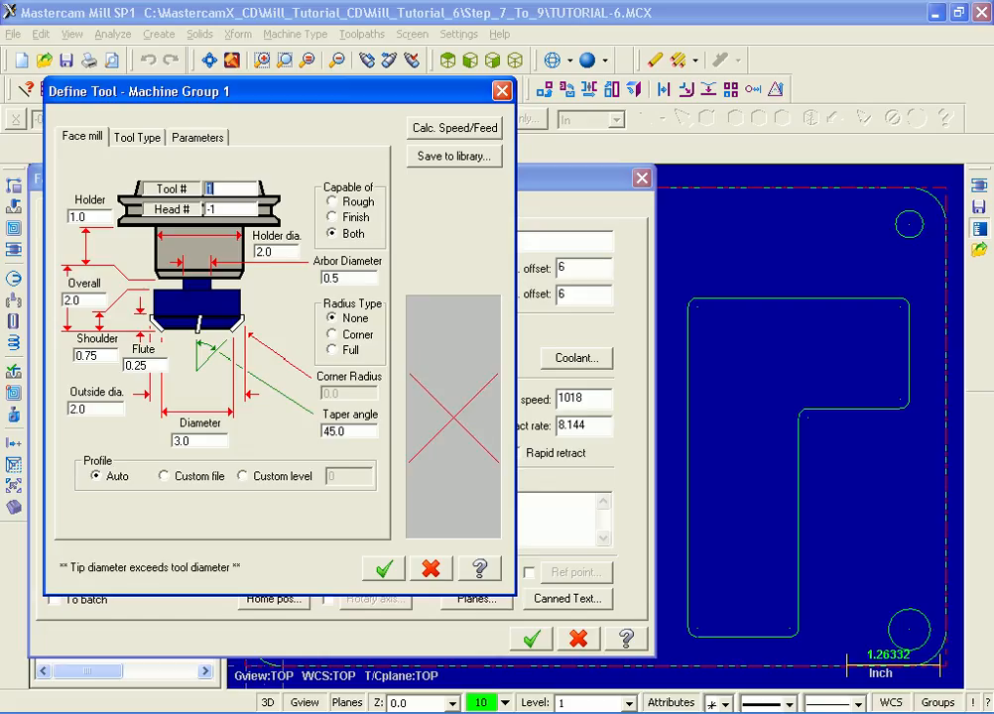
{"action": "left_click", "coordinate": [71, 408]}
{"action": "type", "text": "3.5"}
{"action": "key", "text": "Tab"}
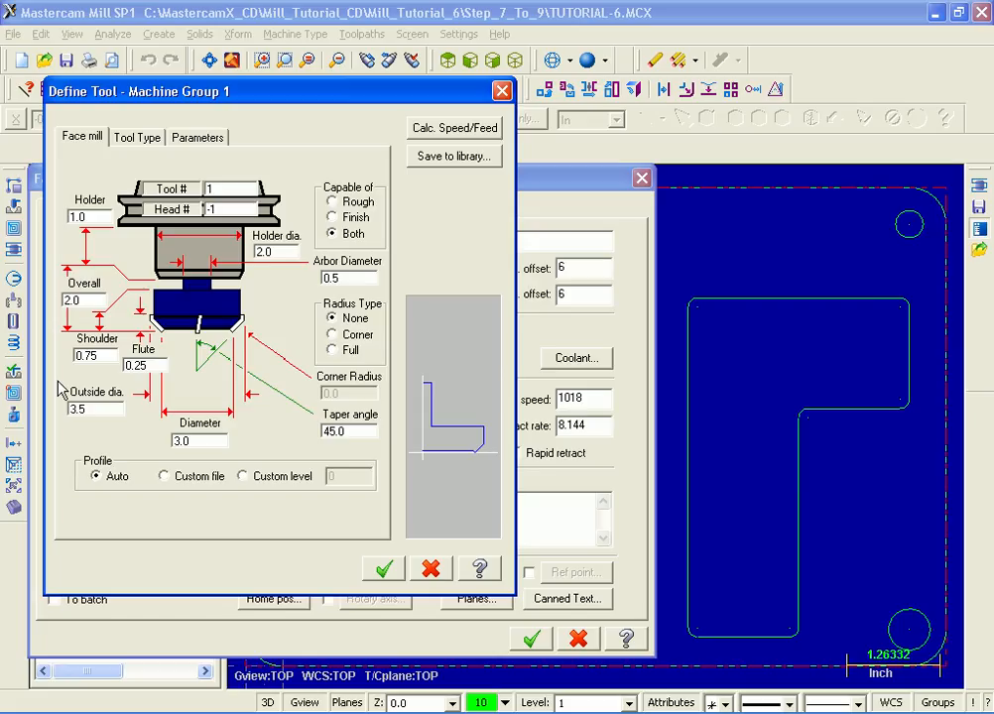
- Set the face mill's feed rate to 20, plunge rate to 10, retract rate to 20 and spindle speed to 200
{"action": "left_click", "coordinate": [198, 138]}
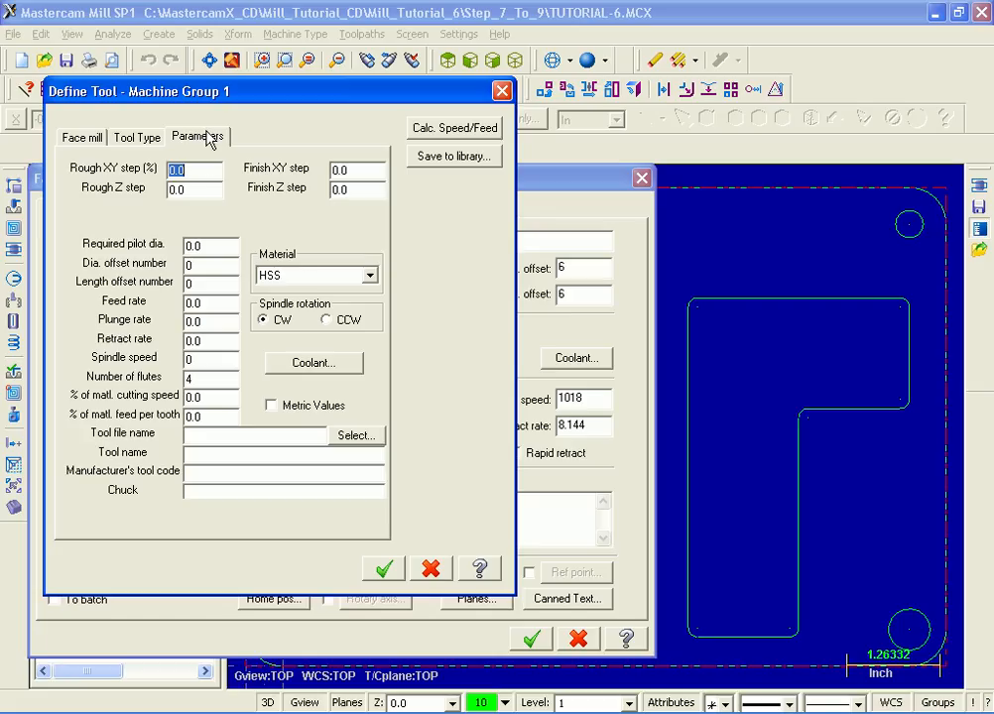
{"action": "double_click", "coordinate": [226, 303]}
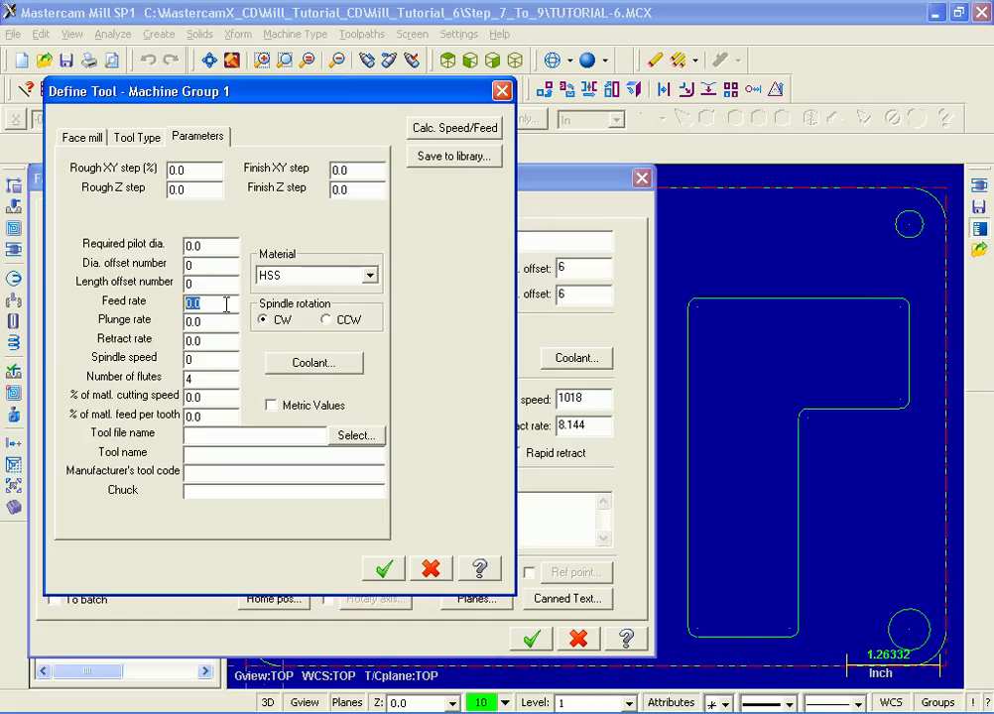
{"action": "type", "text": "20"}
{"action": "key", "text": "Tab"}
{"action": "type", "text": "10"}
{"action": "key", "text": "Tab"}
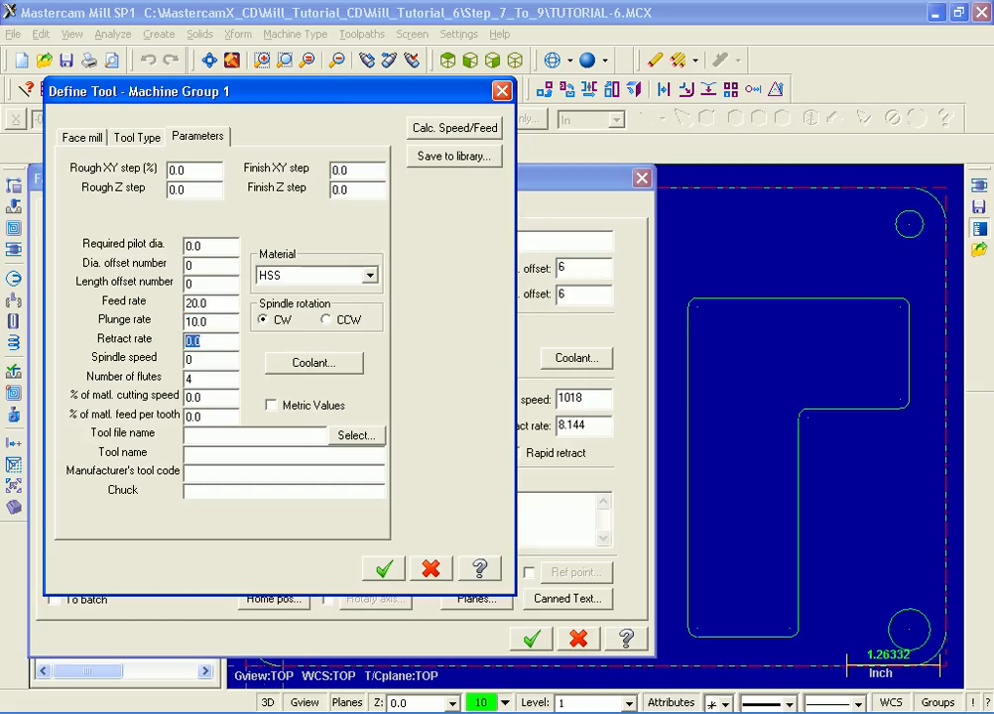
{"action": "type", "text": "20"}
{"action": "key", "text": "Tab"}
{"action": "type", "text": "200"}
{"action": "key", "text": "Tab"}
- Name the tool 3" Face Mill, save it to the MILL_INCH tool library and accept its definition
{"action": "left_click", "coordinate": [227, 455]}
{"action": "type", "text": "3\" Face Mi"}
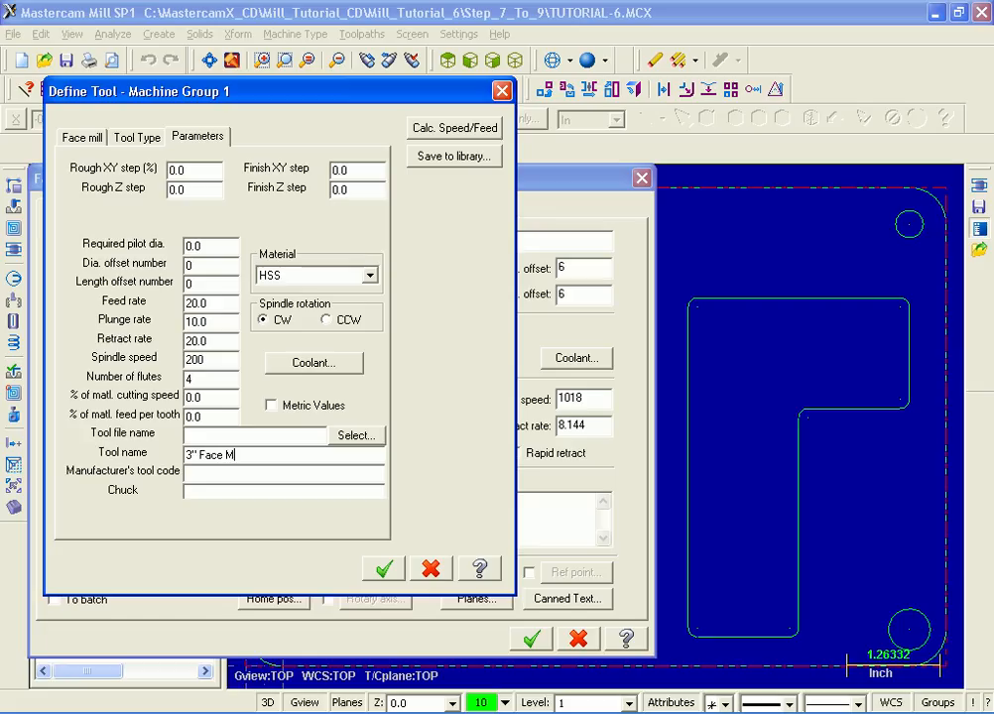
{"action": "type", "text": "ll"}
{"action": "left_click", "coordinate": [474, 159]}
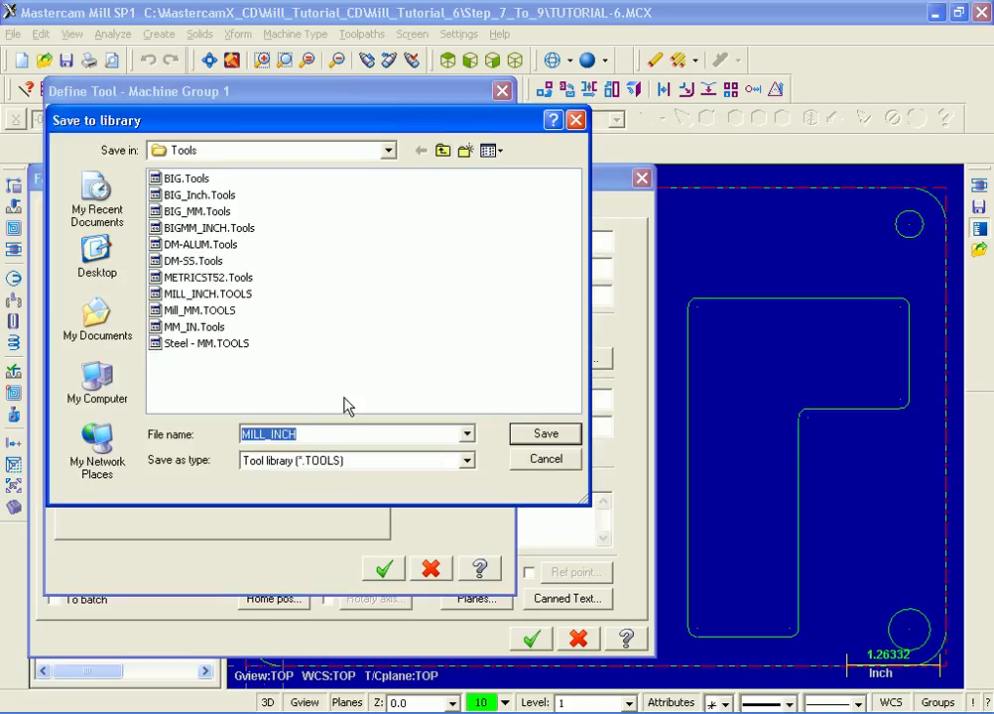
{"action": "left_click", "coordinate": [530, 437]}
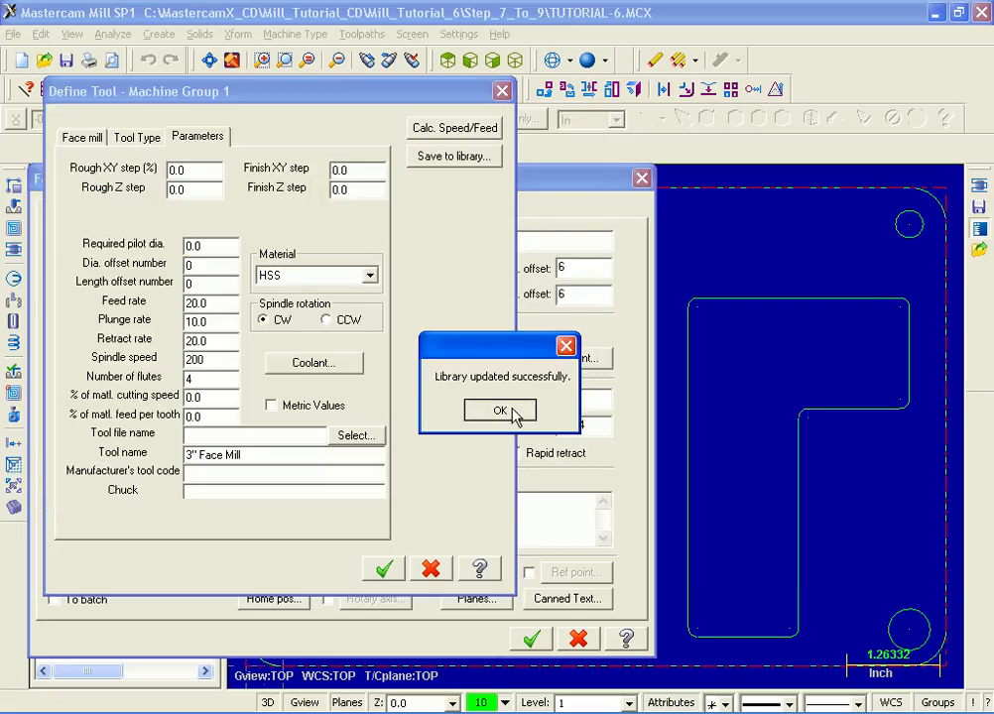
{"action": "left_click", "coordinate": [513, 413]}
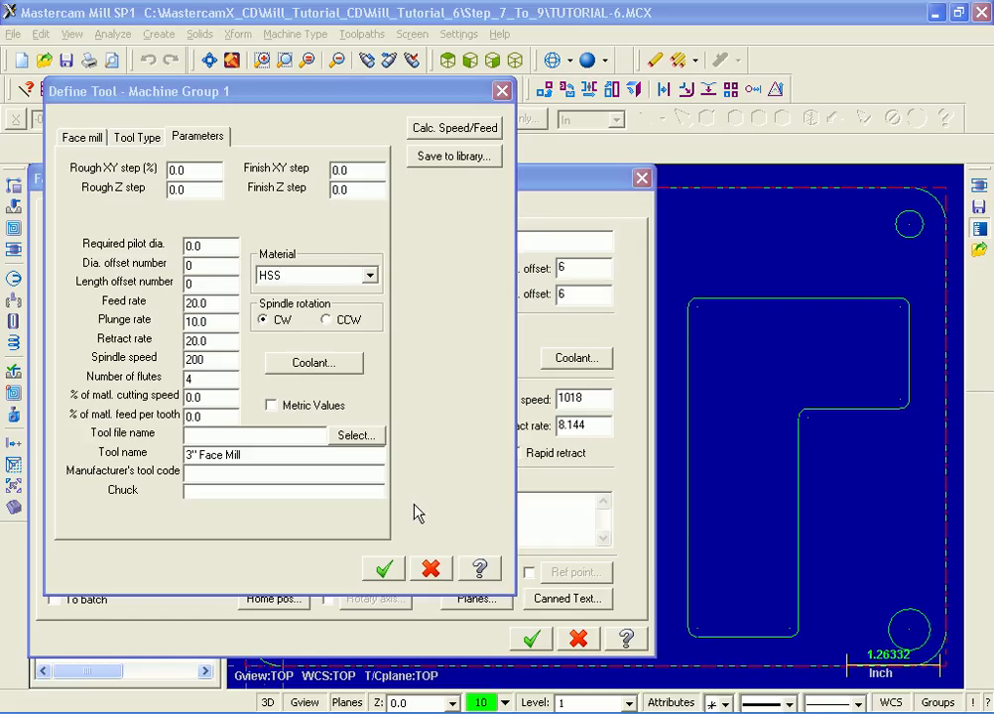
{"action": "left_click", "coordinate": [385, 569]}
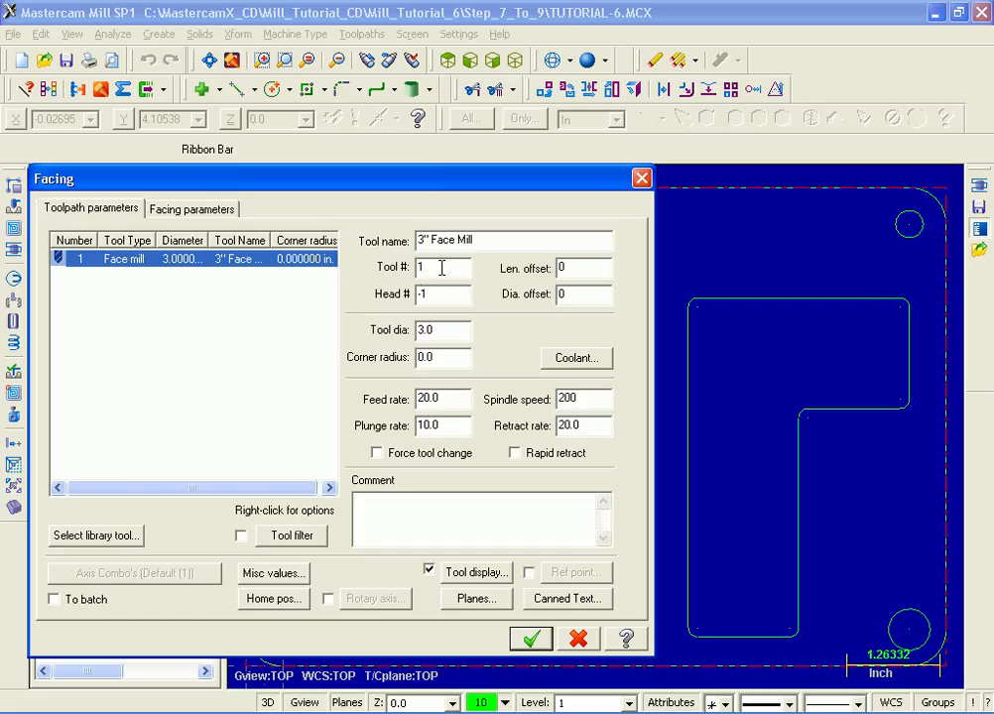
- Set the facing operation's length offset to 1 and add the comment "Facing the top of the part"
{"action": "left_click", "coordinate": [579, 267]}
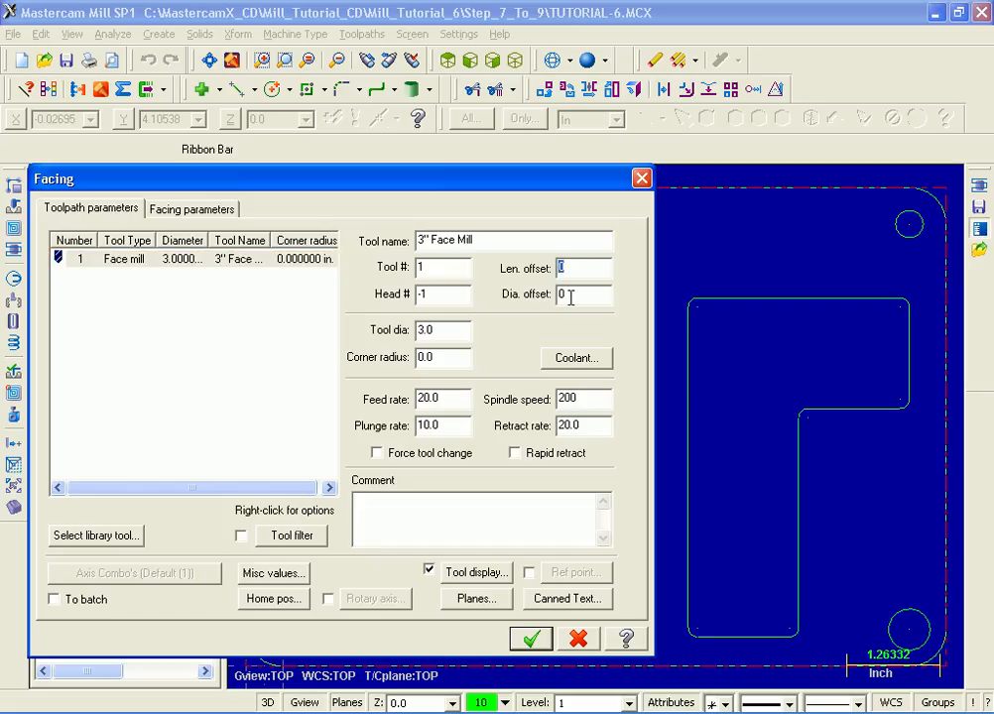
{"action": "type", "text": "1"}
{"action": "left_click", "coordinate": [404, 496]}
{"action": "type", "text": "Faci"}
{"action": "type", "text": "ng the top of the part"}
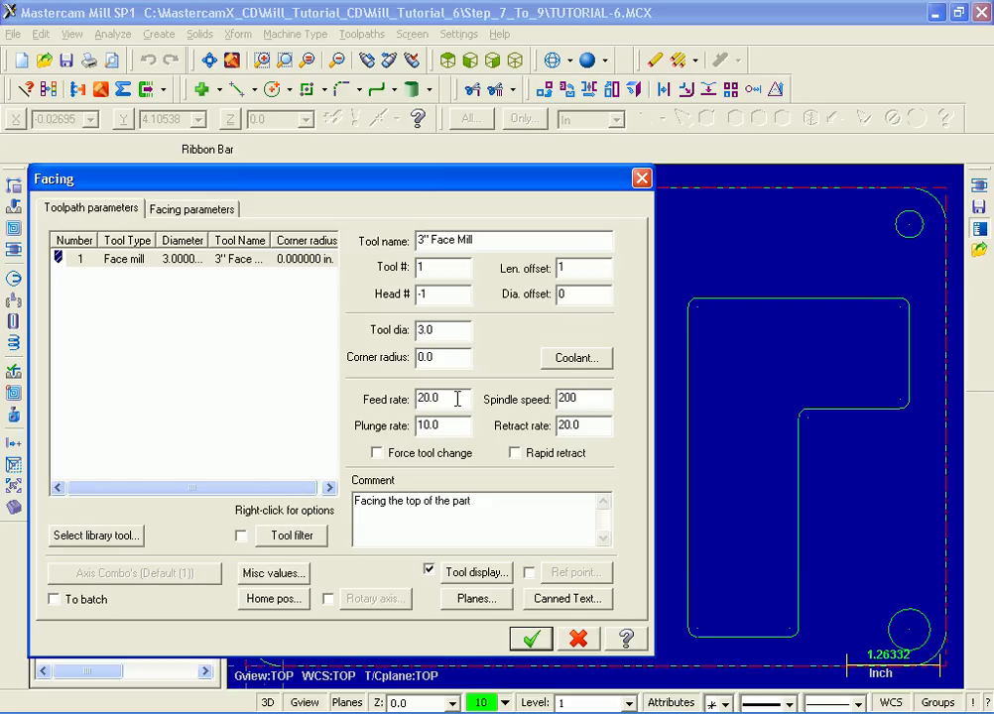
- Enable an absolute clearance height of 2.0 for the facing operation, use Linear moves between cuts, and accept the facing toolpath
{"action": "left_click", "coordinate": [222, 216]}
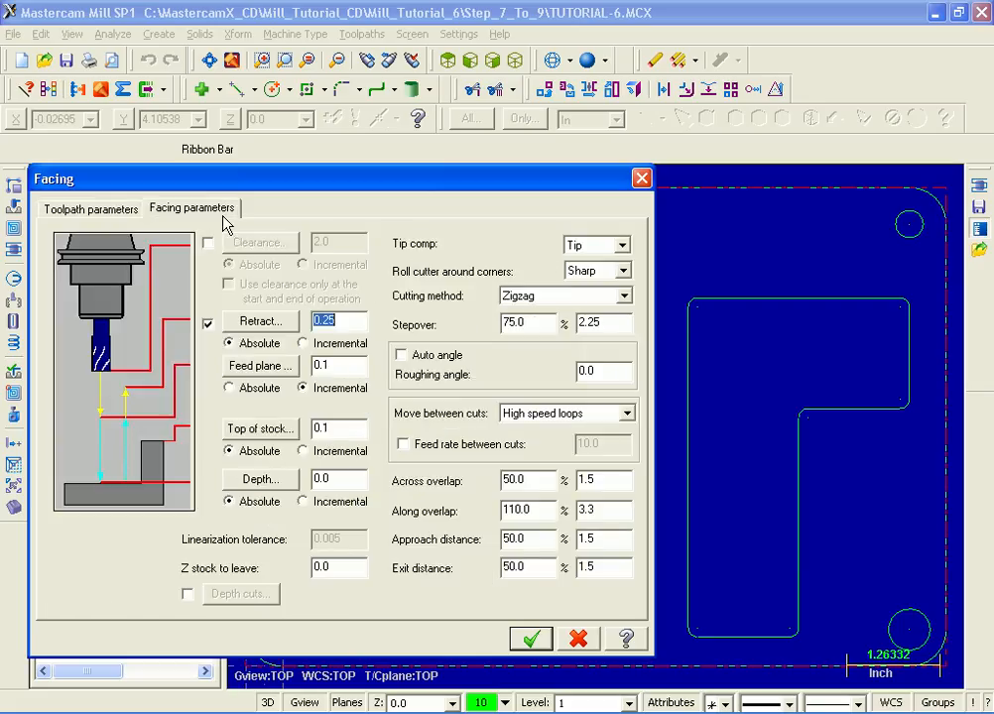
{"action": "left_click", "coordinate": [207, 242]}
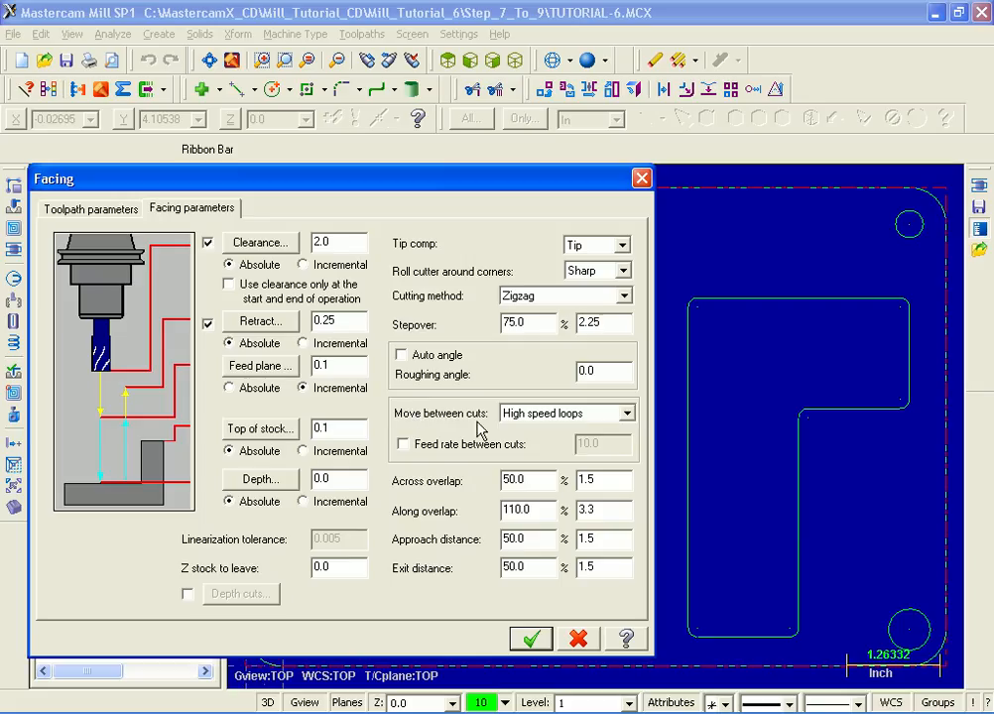
{"action": "left_click", "coordinate": [617, 412]}
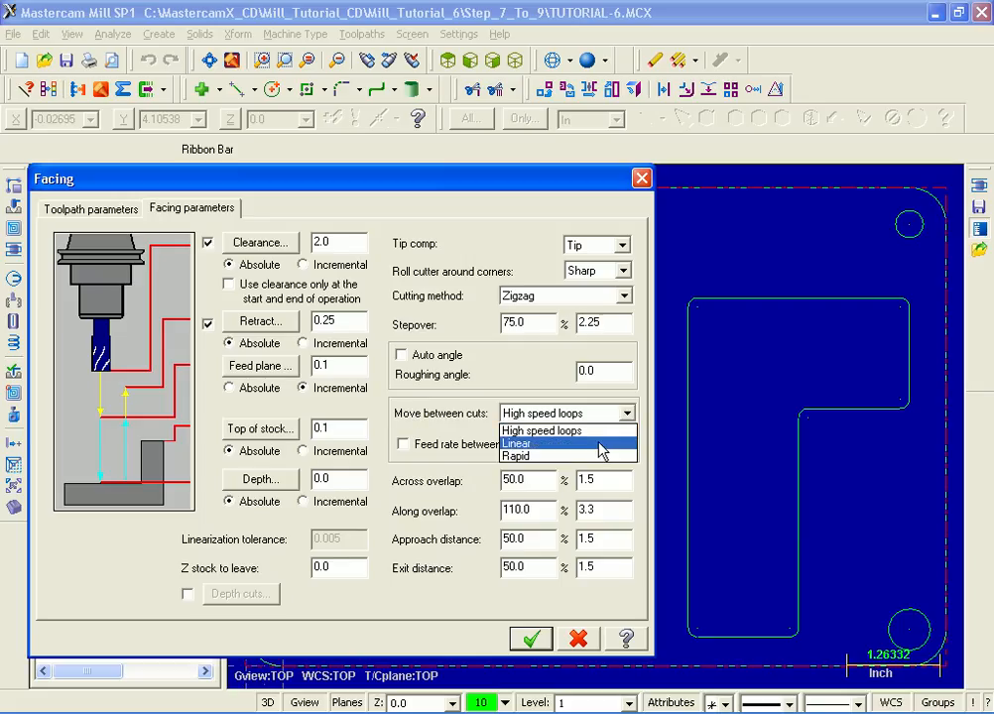
{"action": "left_click", "coordinate": [601, 447]}
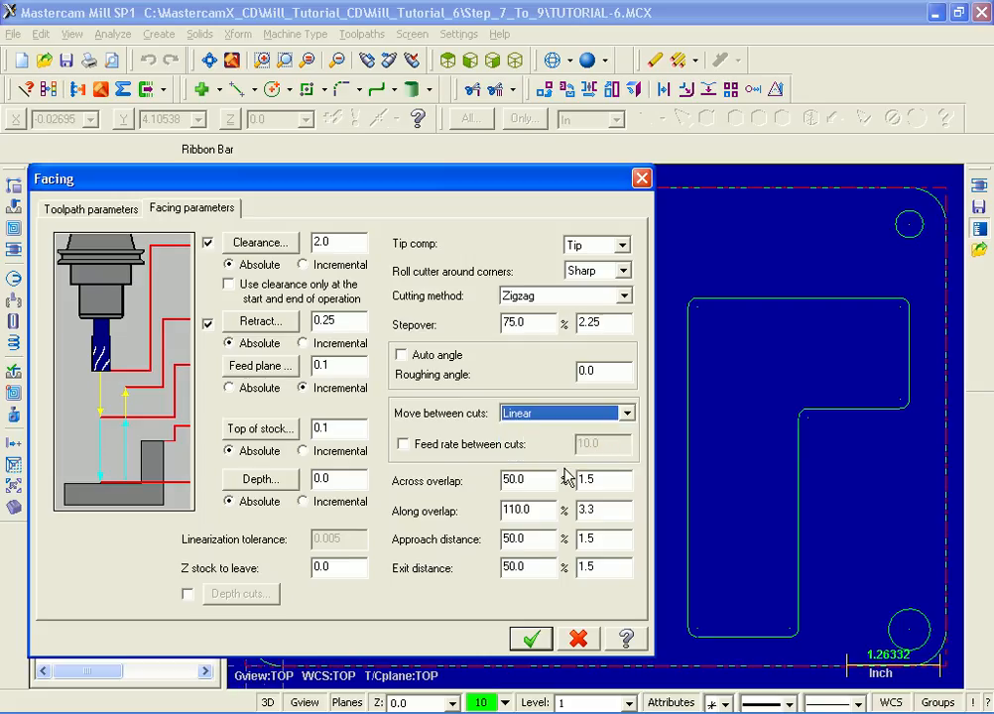
{"action": "left_click", "coordinate": [532, 641]}
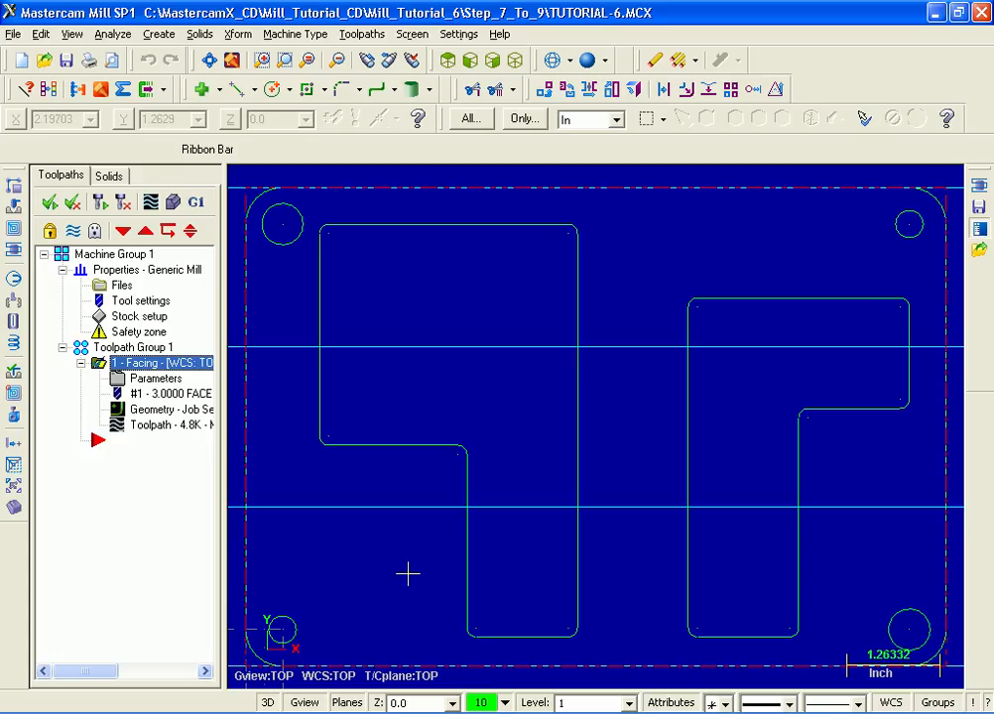
- Start a pocket toolpath and, with C-plane chaining in an isometric view, chain the bottom contours of both L-shaped pockets
{"action": "left_click", "coordinate": [362, 35]}
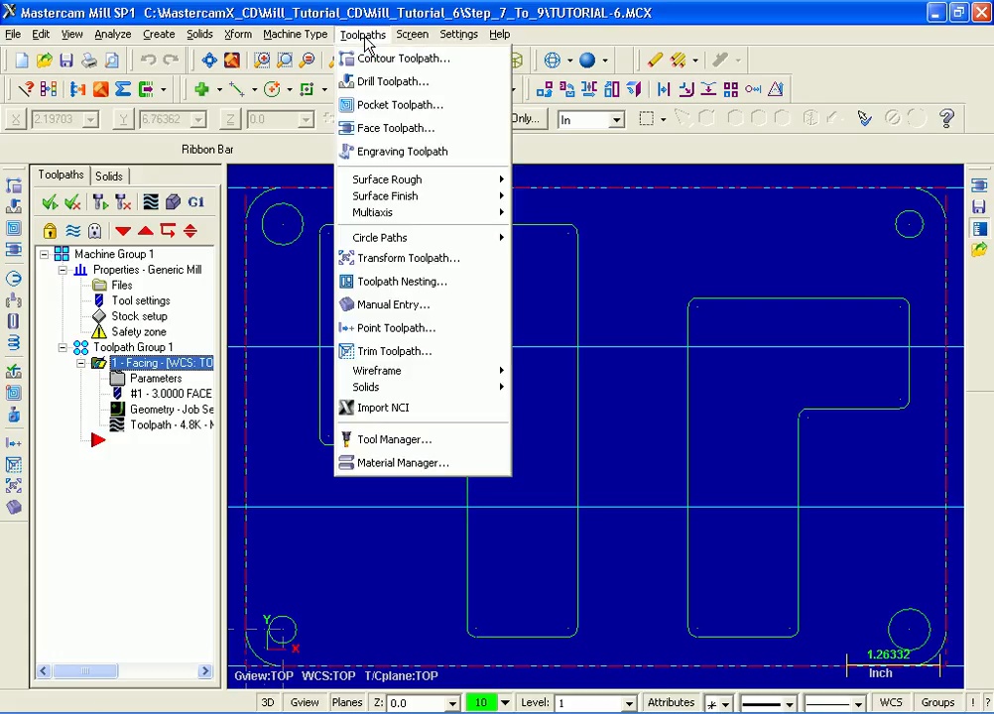
{"action": "left_click", "coordinate": [417, 107]}
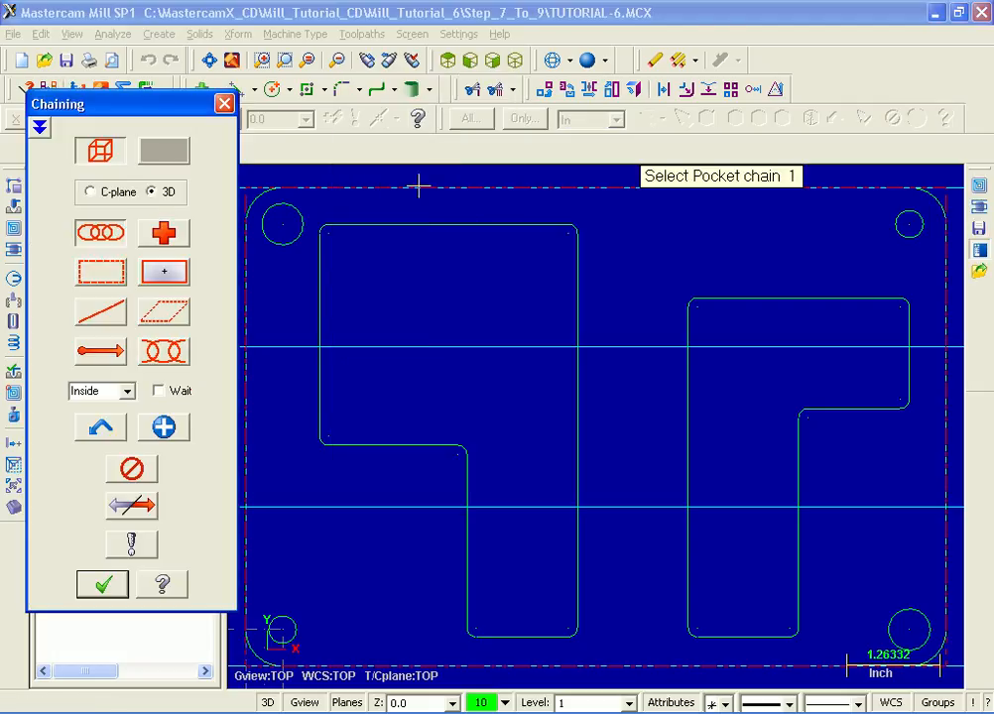
{"action": "left_click", "coordinate": [93, 192]}
{"action": "left_click", "coordinate": [523, 66]}
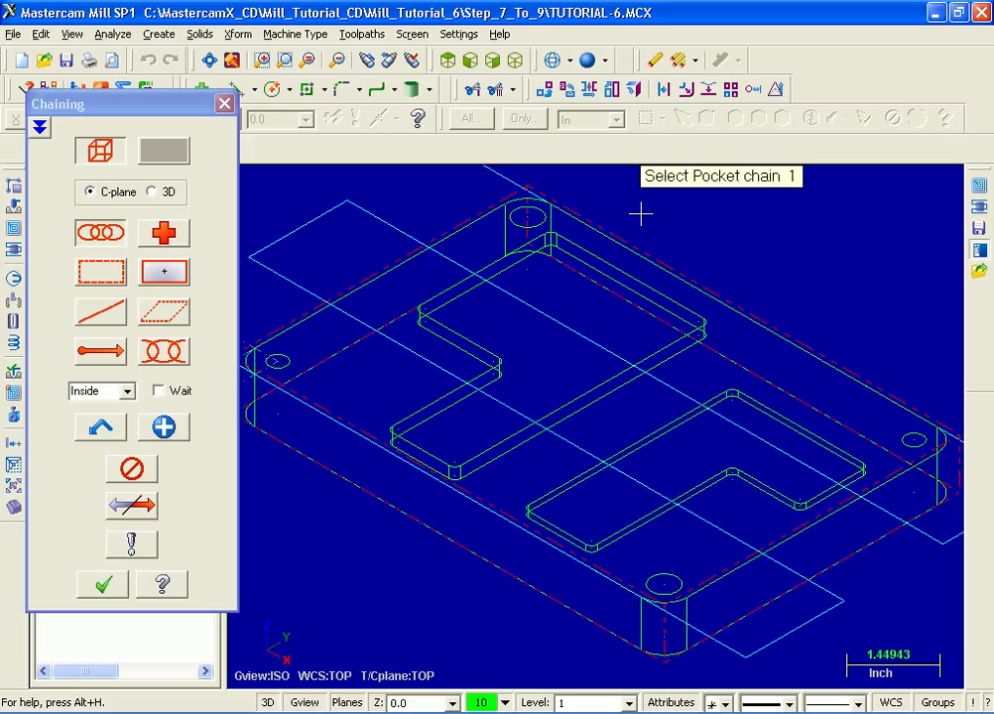
{"action": "left_click", "coordinate": [523, 448]}
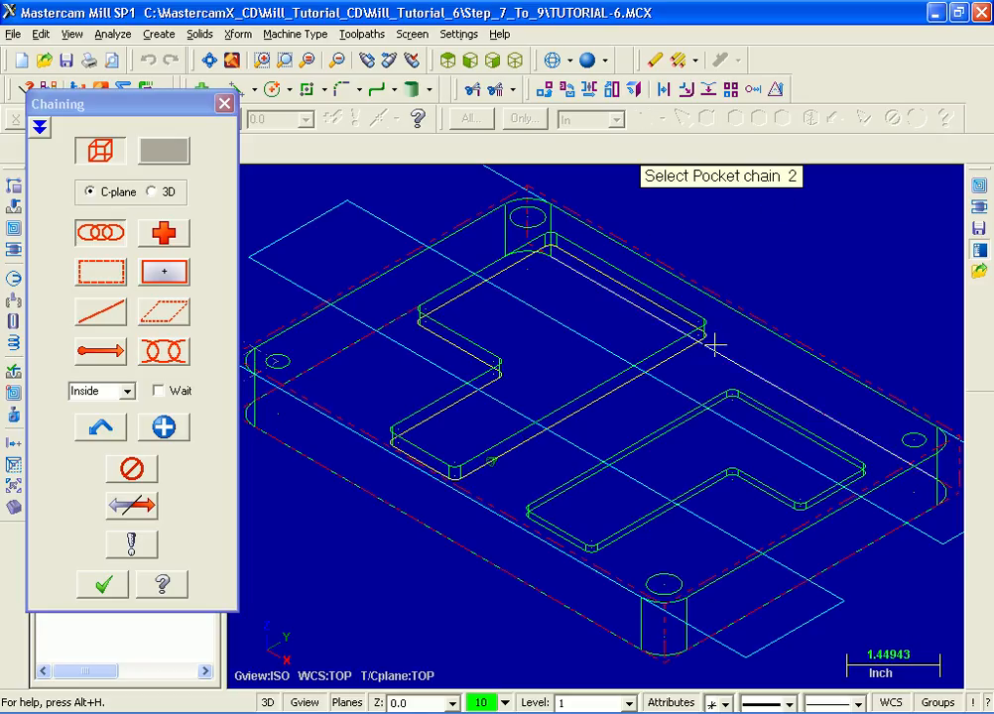
{"action": "left_click", "coordinate": [658, 518]}
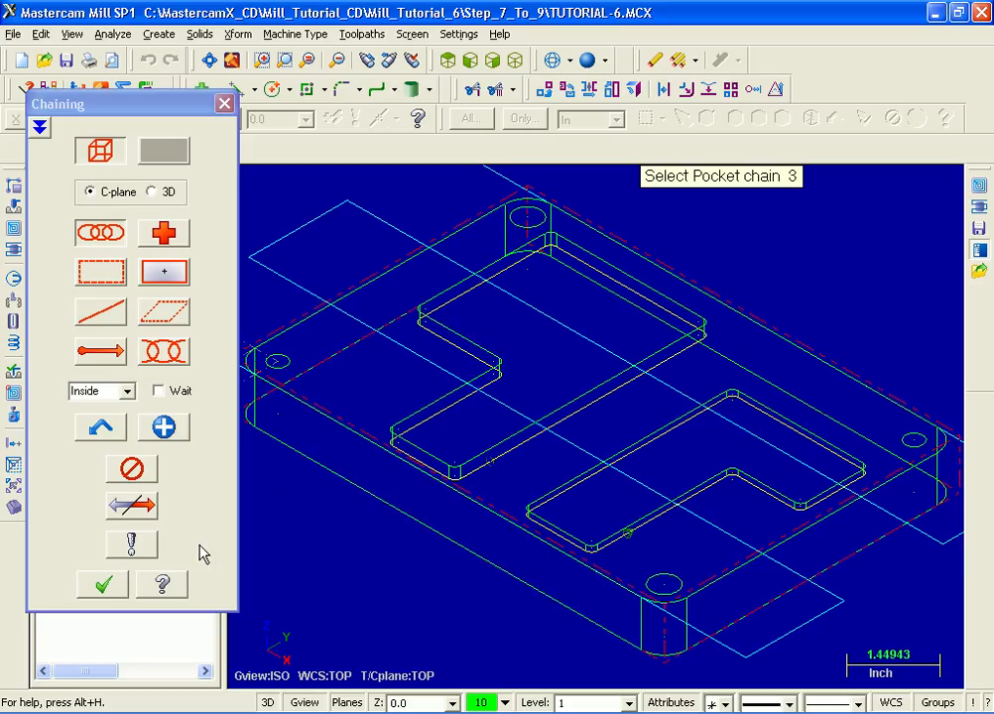
{"action": "left_click", "coordinate": [106, 589]}
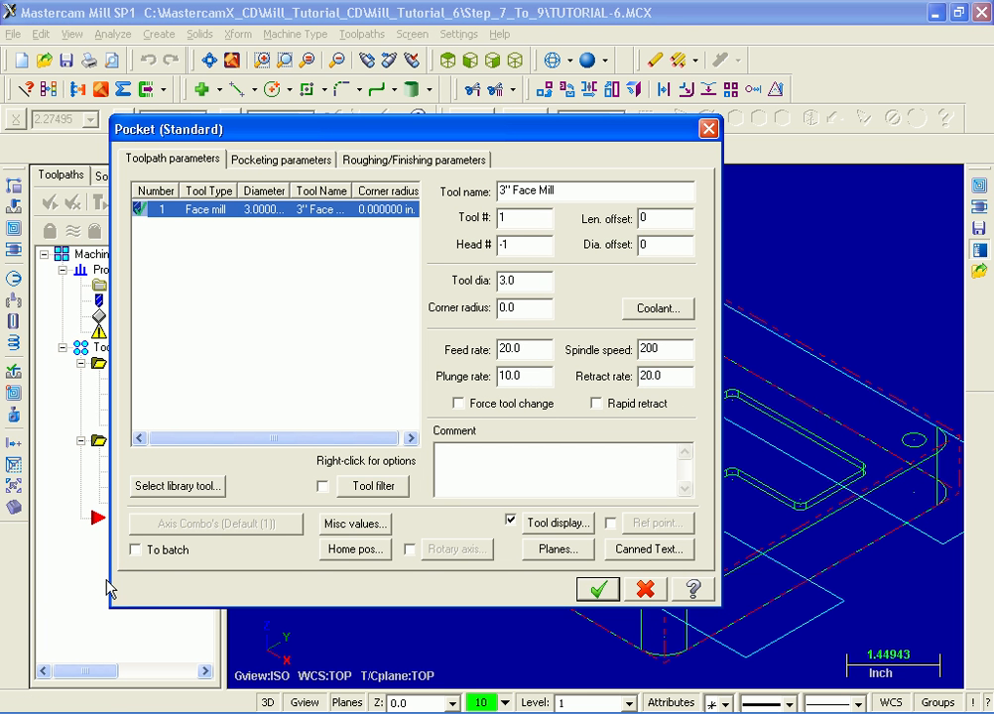
- Filter the MILL_INCH tool library to flat endmills of diameter 1.0 and add the 1 INCH FLAT ENDMILL to the pocket operation
{"action": "left_click", "coordinate": [151, 492]}
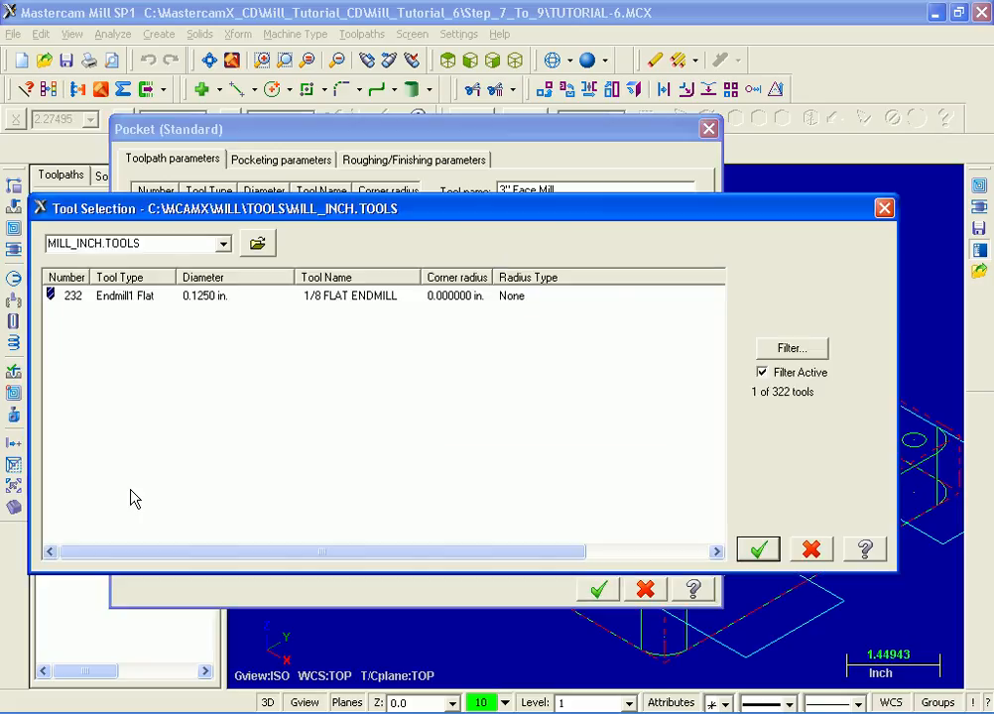
{"action": "left_click", "coordinate": [808, 350]}
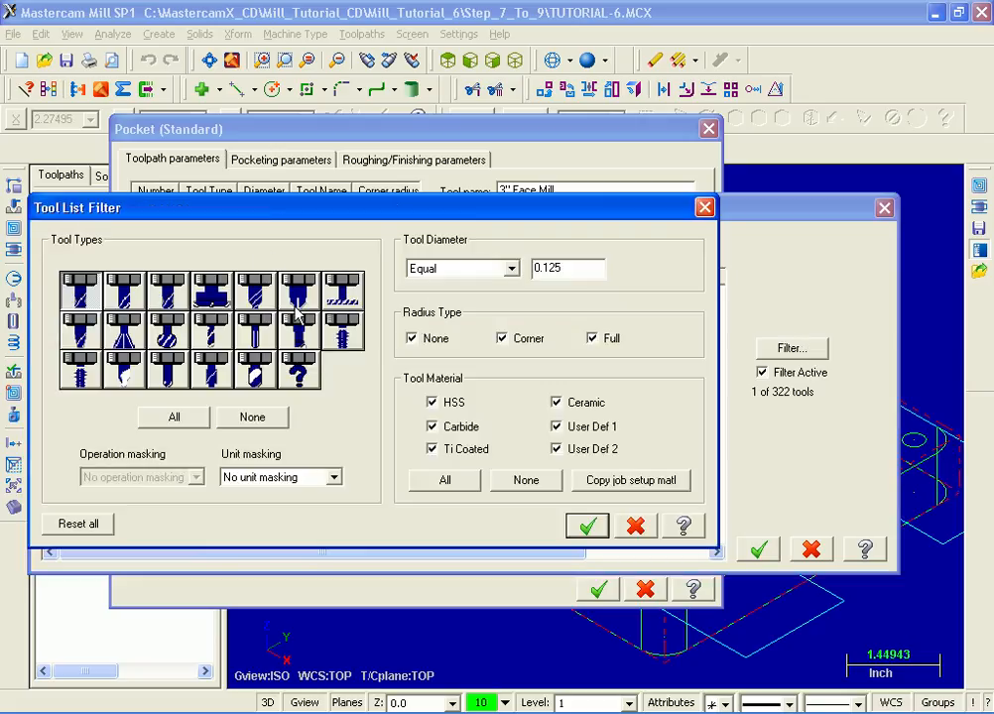
{"action": "left_click", "coordinate": [268, 420]}
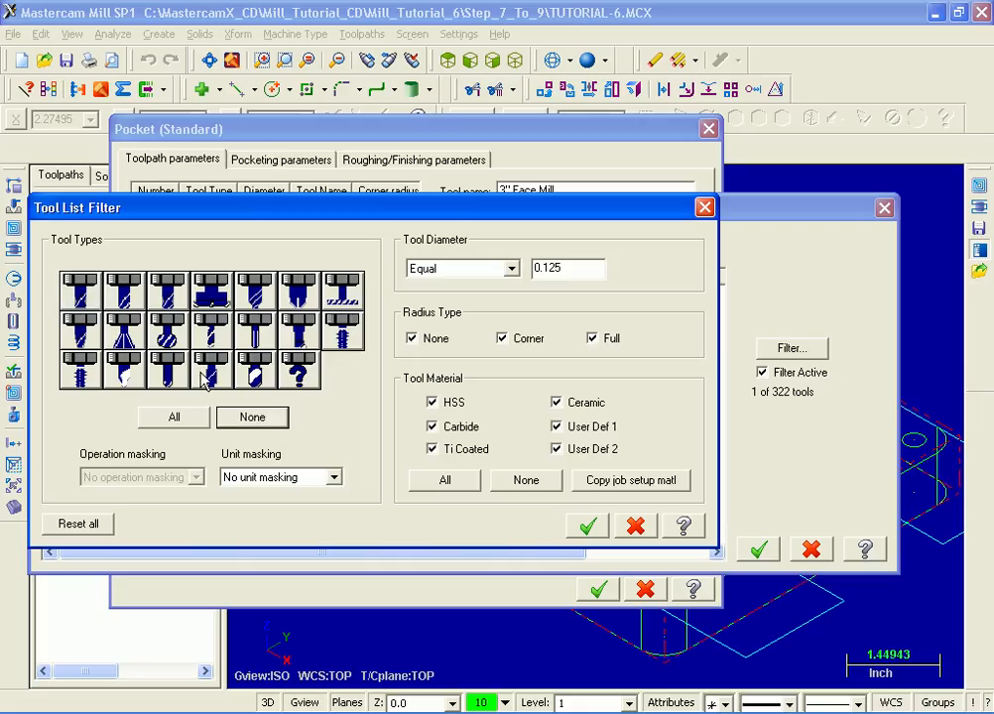
{"action": "left_click", "coordinate": [87, 297]}
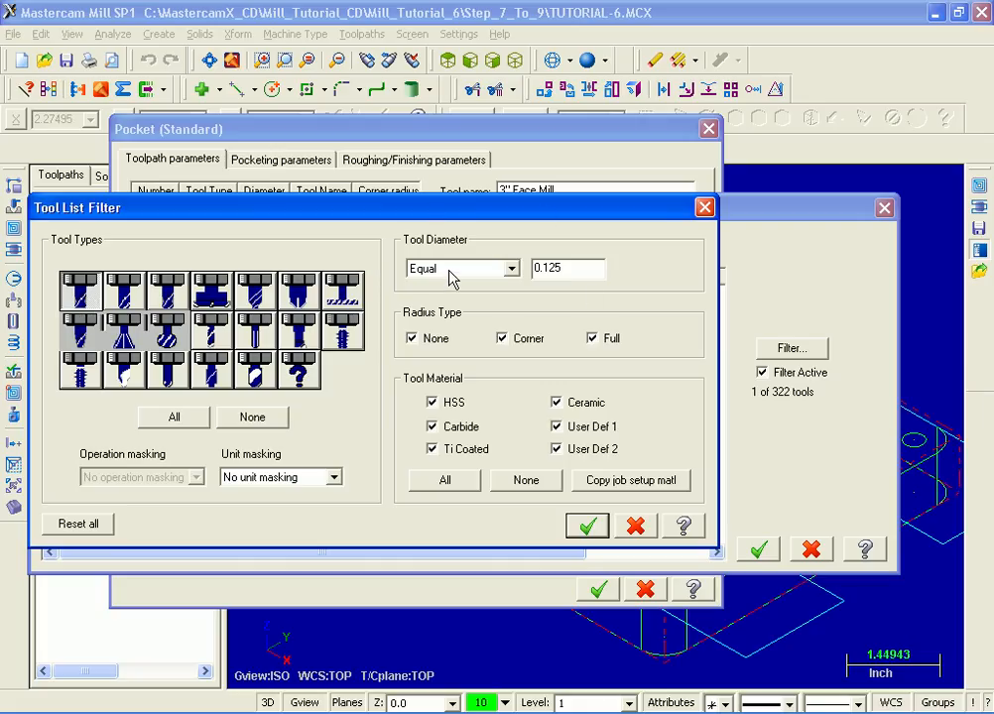
{"action": "left_click_drag", "start_coordinate": [585, 271], "coordinate": [508, 271]}
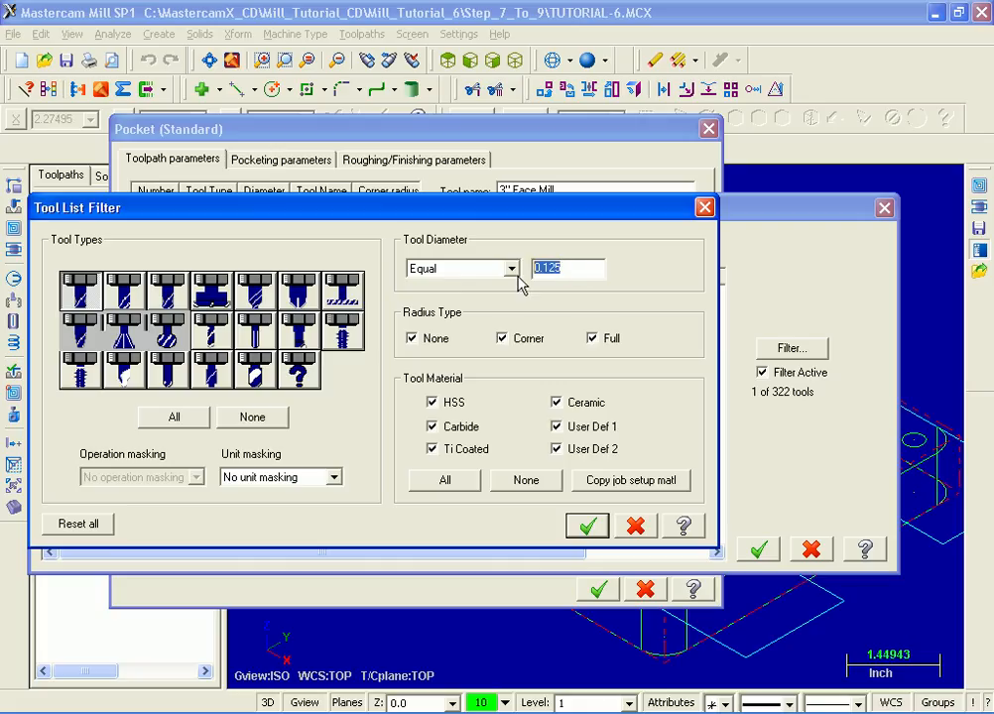
{"action": "type", "text": "1.0"}
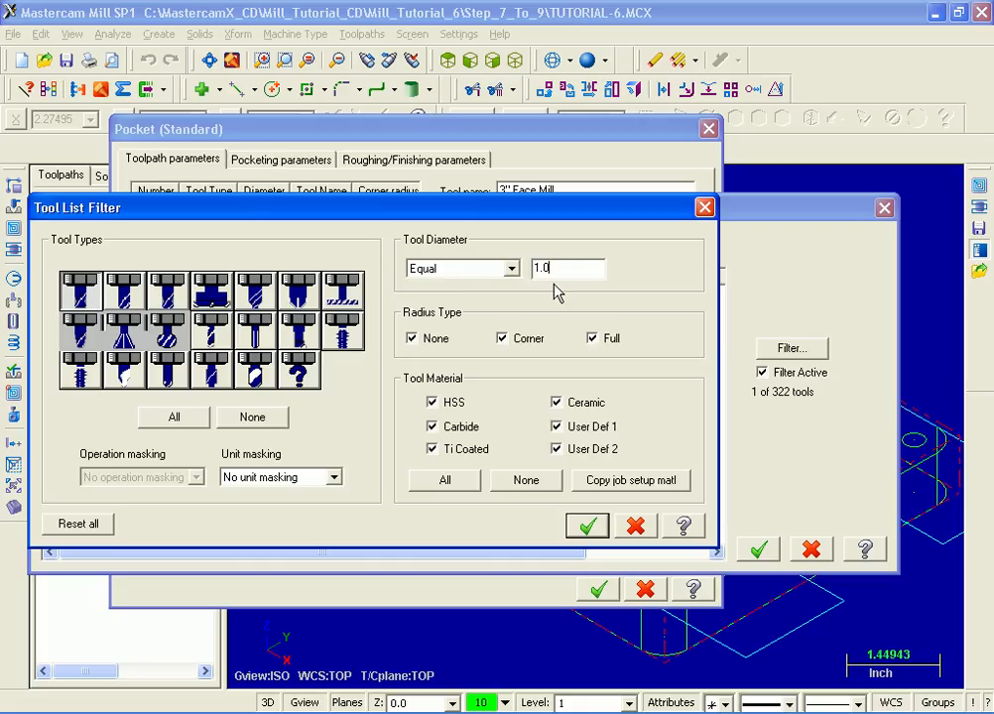
{"action": "left_click", "coordinate": [588, 525]}
{"action": "left_click", "coordinate": [109, 297]}
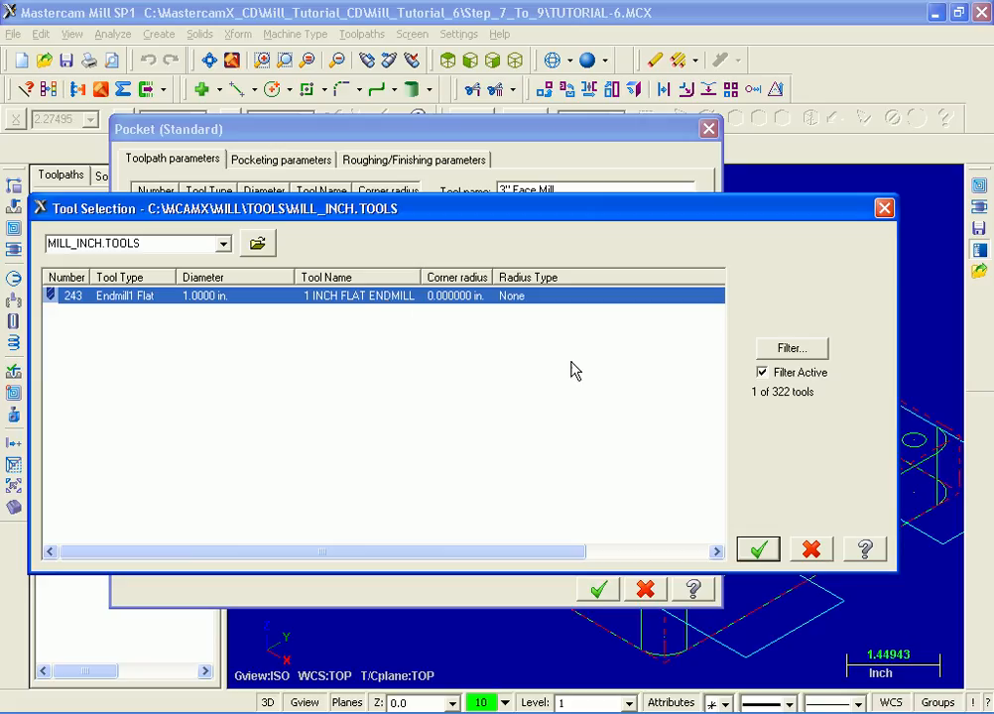
{"action": "left_click", "coordinate": [762, 551]}
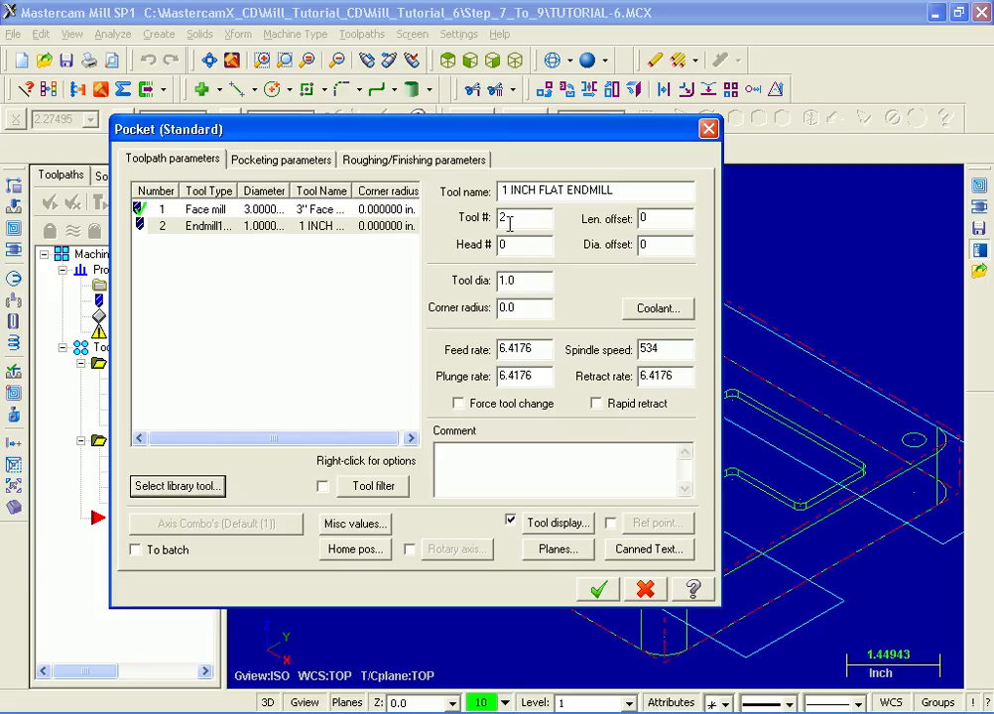
- Set the pocket operation's length offset to 2 and add the comment "Rough out all pockets"
{"action": "double_click", "coordinate": [676, 224]}
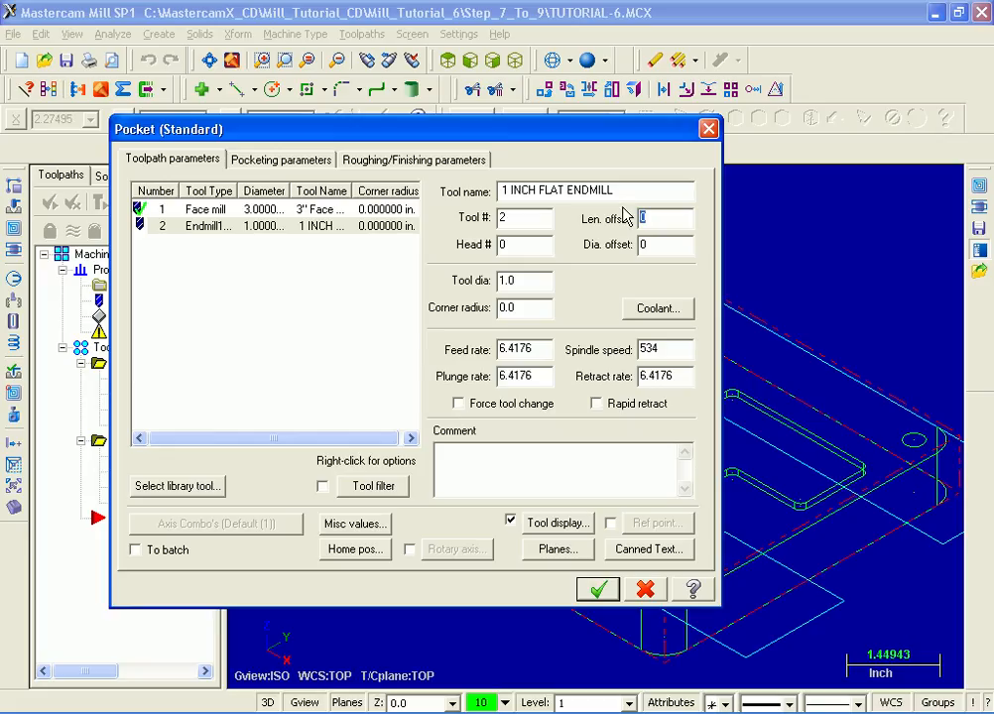
{"action": "type", "text": "2"}
{"action": "left_click", "coordinate": [512, 447]}
{"action": "type", "text": "Rou"}
{"action": "type", "text": "gh out all poc"}
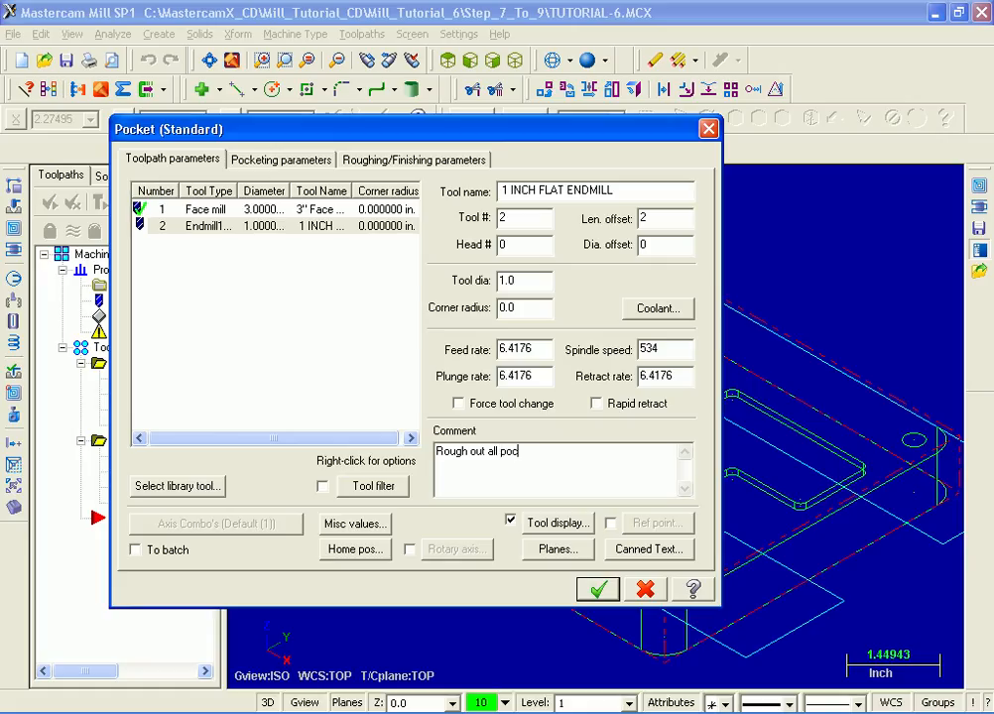
{"action": "type", "text": "kets"}
- Make the pocket depth incremental at 0.0 and set the XY stock to leave to 0.03
{"action": "left_click", "coordinate": [277, 159]}
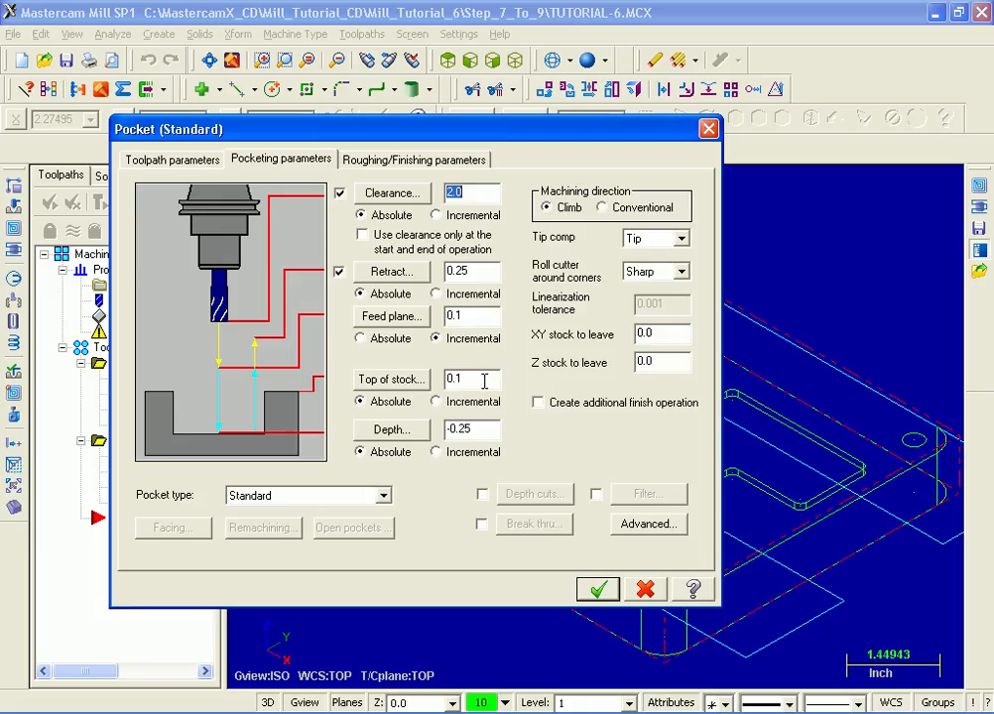
{"action": "left_click", "coordinate": [436, 451]}
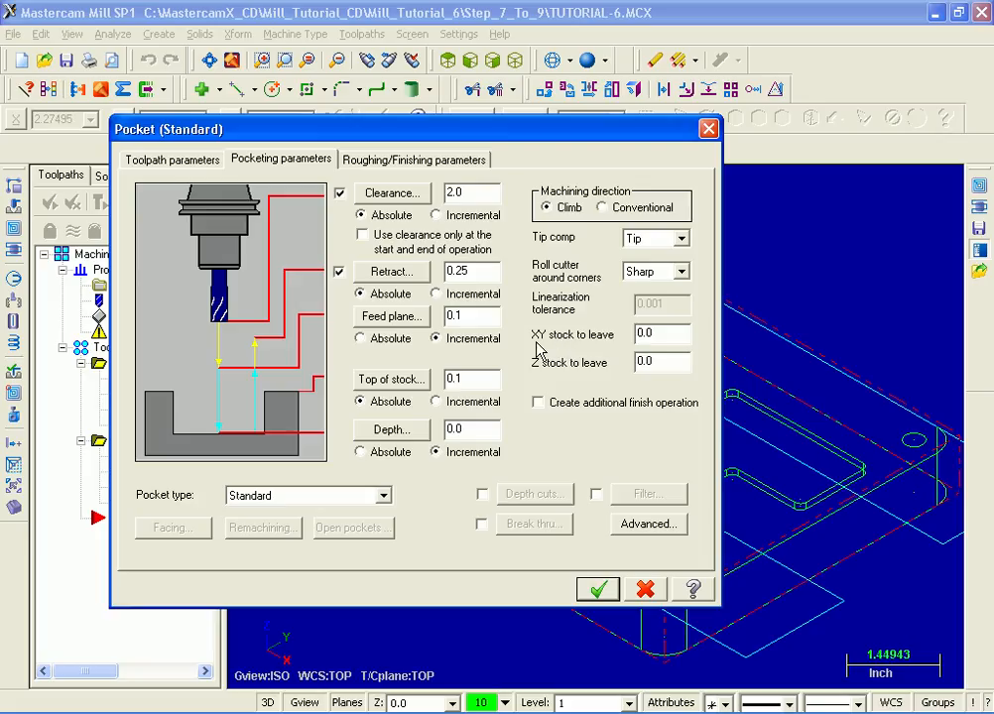
{"action": "double_click", "coordinate": [657, 332]}
{"action": "type", "text": "0.03"}
{"action": "key", "text": "BackSpace"}
{"action": "type", "text": "8"}
{"action": "key", "text": "BackSpace"}
{"action": "type", "text": "3"}
- Rough the pockets with Constant Overlap Spiral, disable tool burial minimizing and the finish pass, and accept the pocket toolpath
{"action": "left_click", "coordinate": [368, 161]}
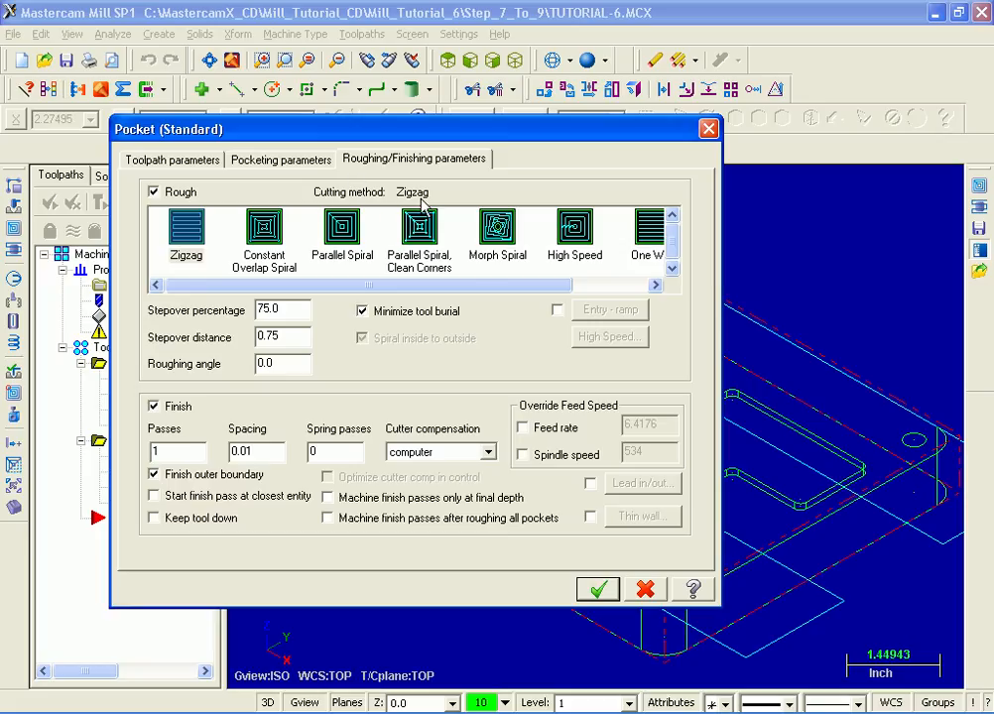
{"action": "left_click", "coordinate": [266, 238]}
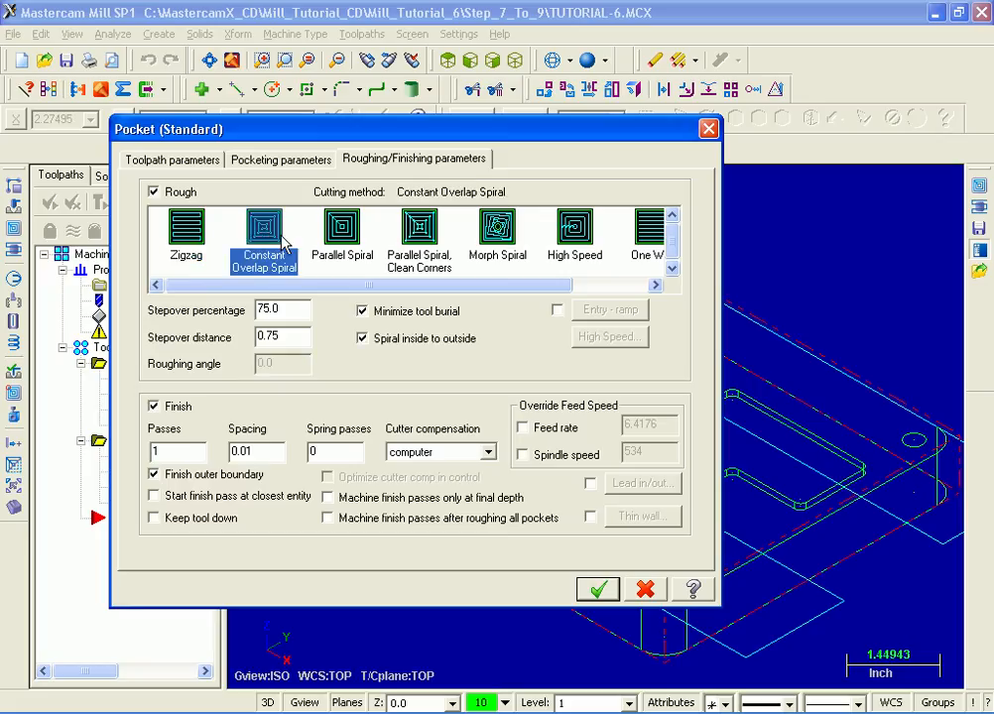
{"action": "left_click", "coordinate": [363, 312]}
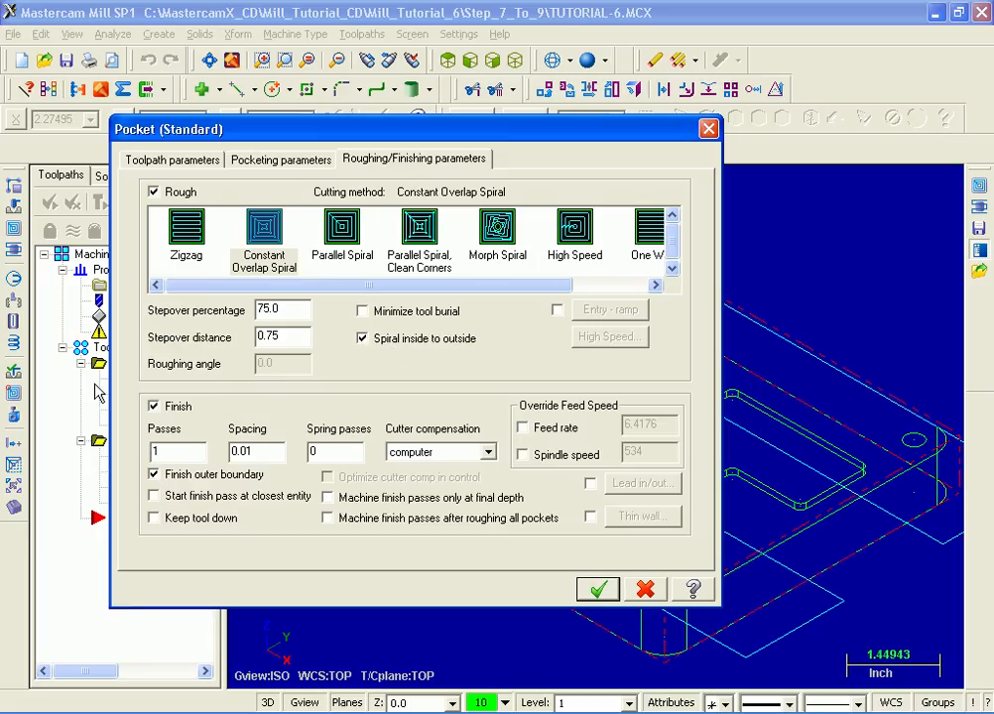
{"action": "left_click", "coordinate": [155, 407]}
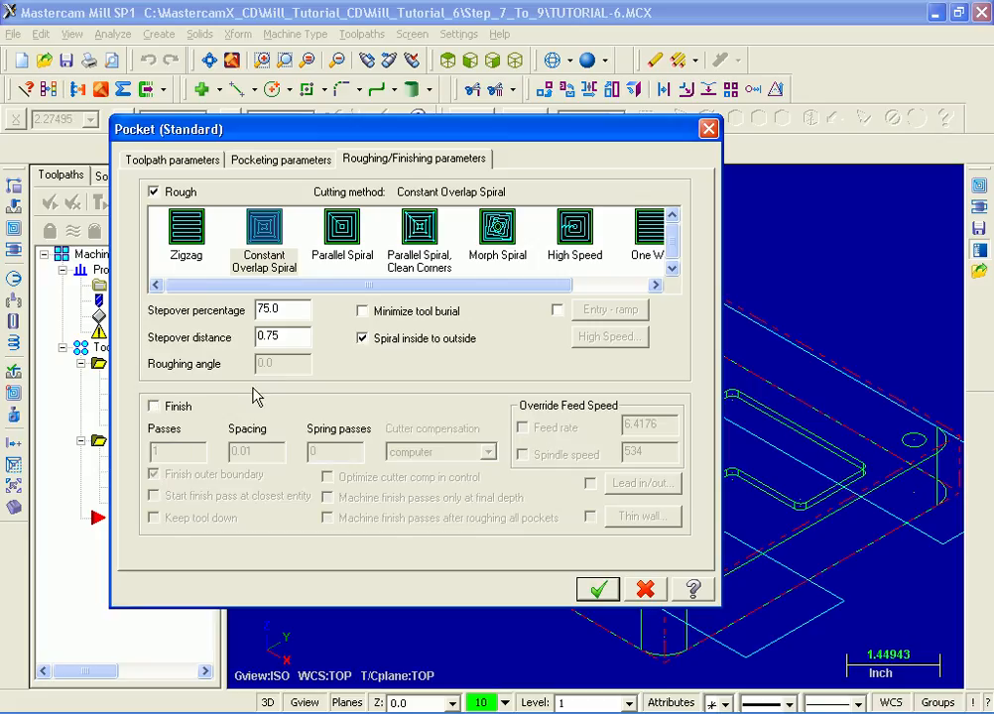
{"action": "left_click", "coordinate": [593, 590]}
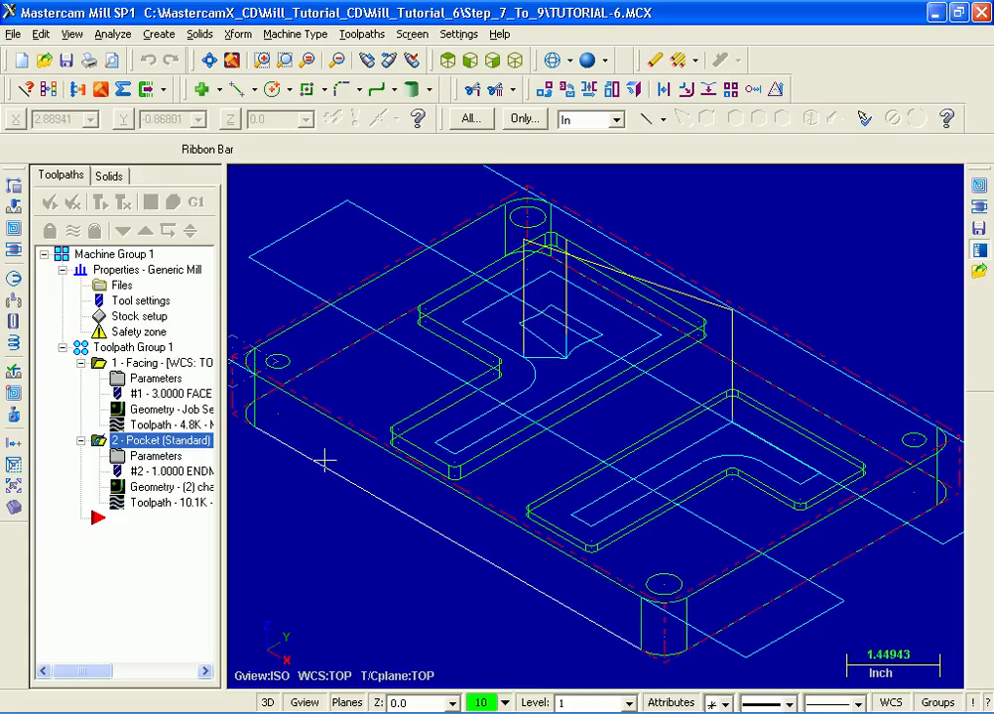
- Verify all operations in Toolpath Group 1 by running the solid cutting simulation at a reduced speed, then close it
{"action": "left_click", "coordinate": [116, 343]}
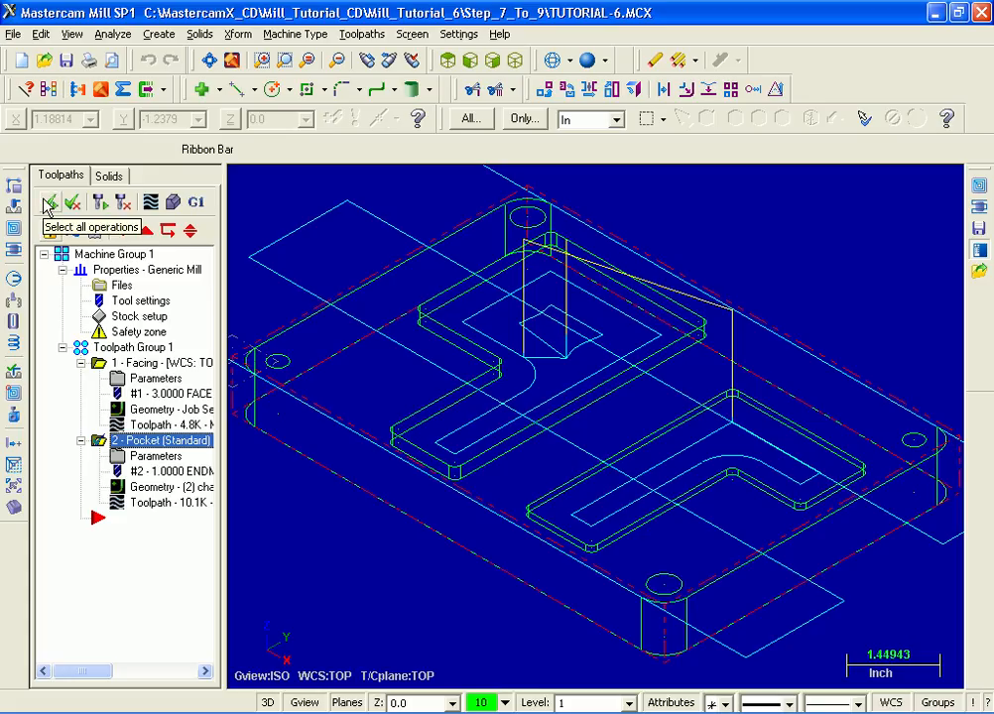
{"action": "left_click", "coordinate": [45, 205]}
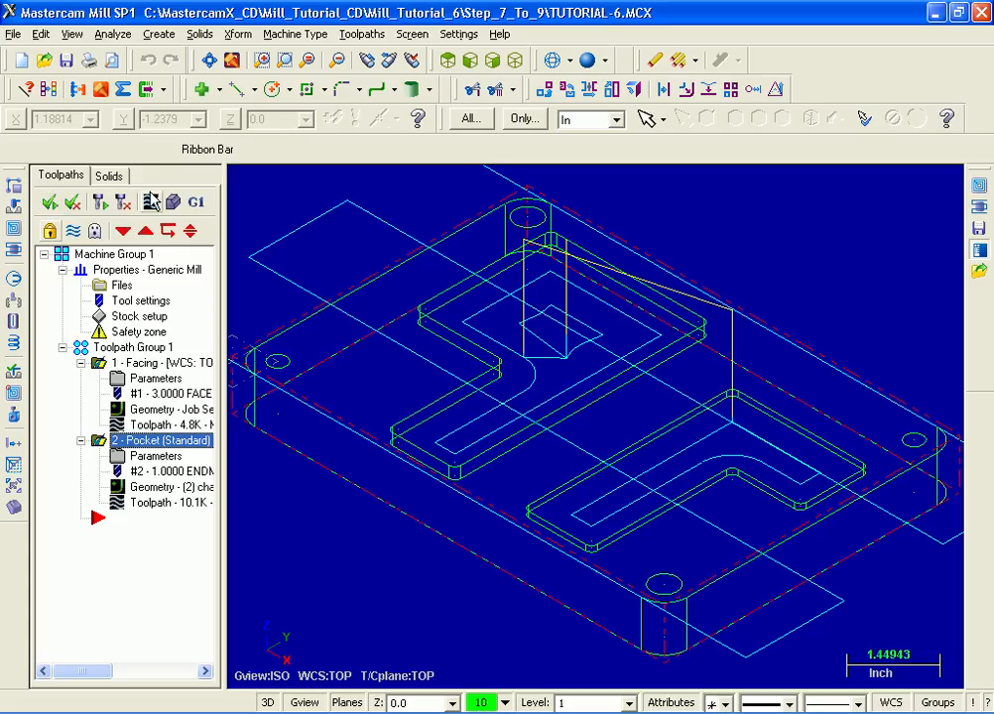
{"action": "left_click", "coordinate": [175, 203]}
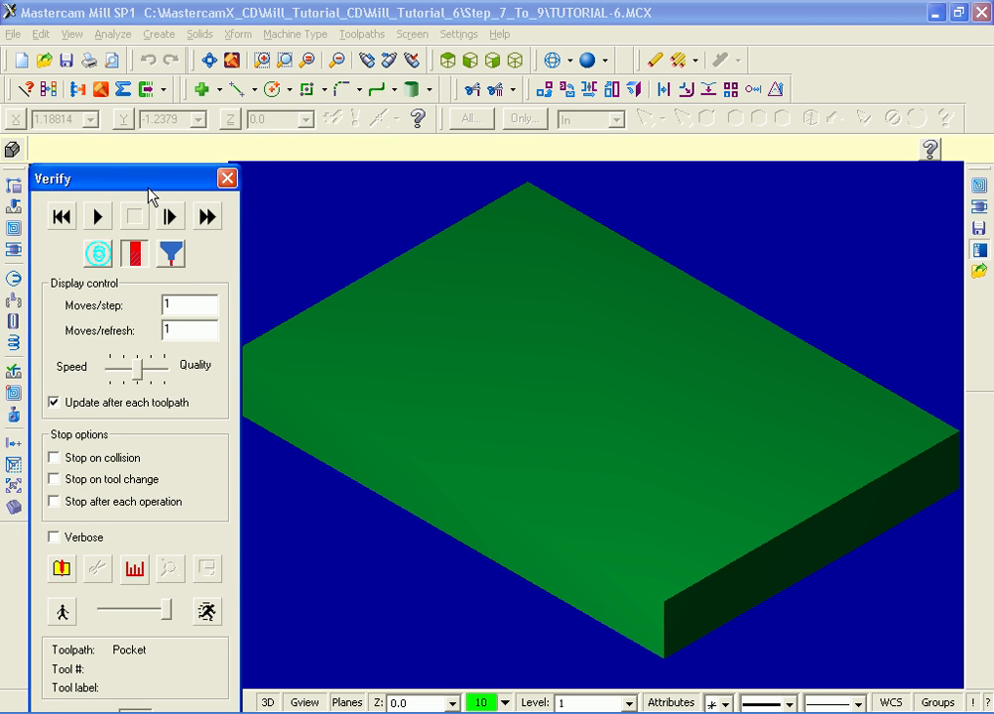
{"action": "left_click_drag", "start_coordinate": [151, 195], "coordinate": [147, 70]}
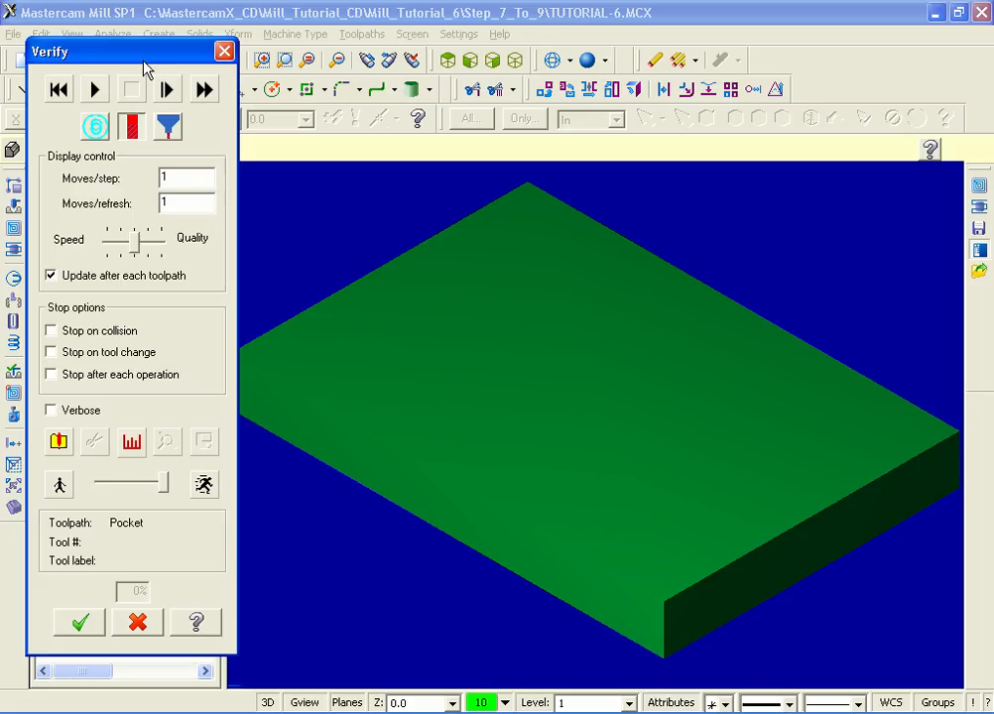
{"action": "left_click_drag", "start_coordinate": [163, 484], "coordinate": [128, 484]}
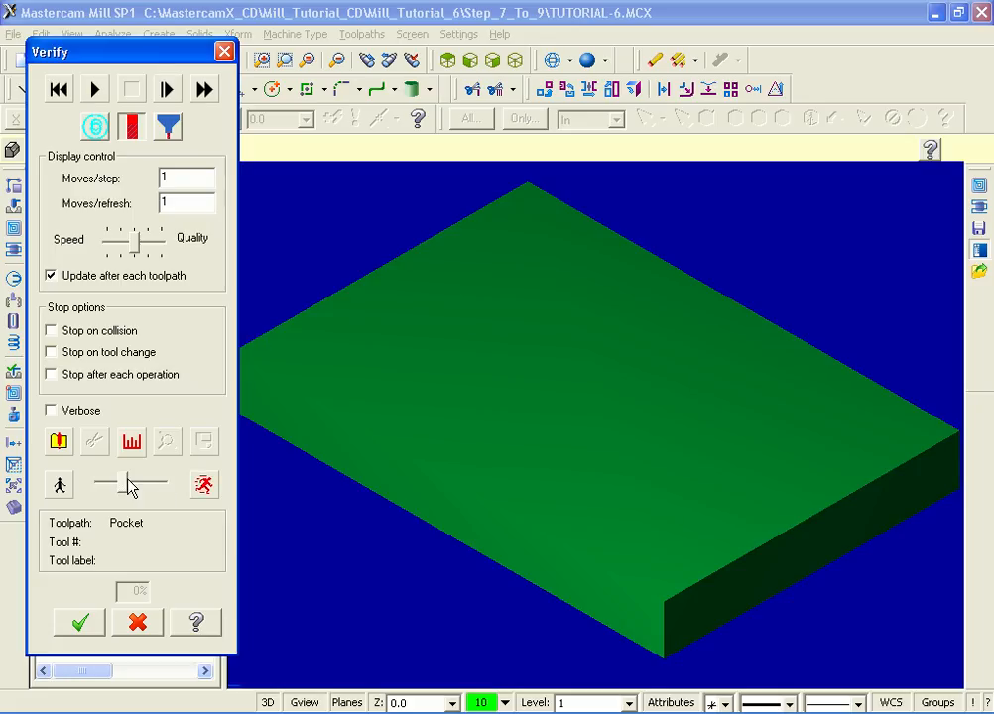
{"action": "left_click", "coordinate": [97, 92]}
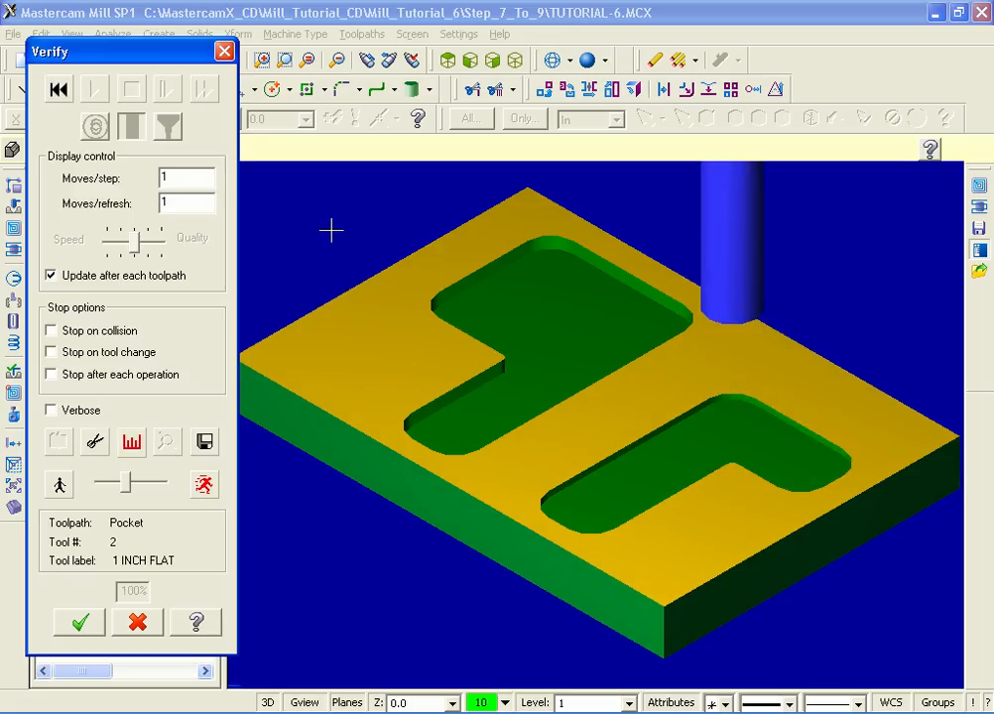
{"action": "left_click", "coordinate": [81, 623]}
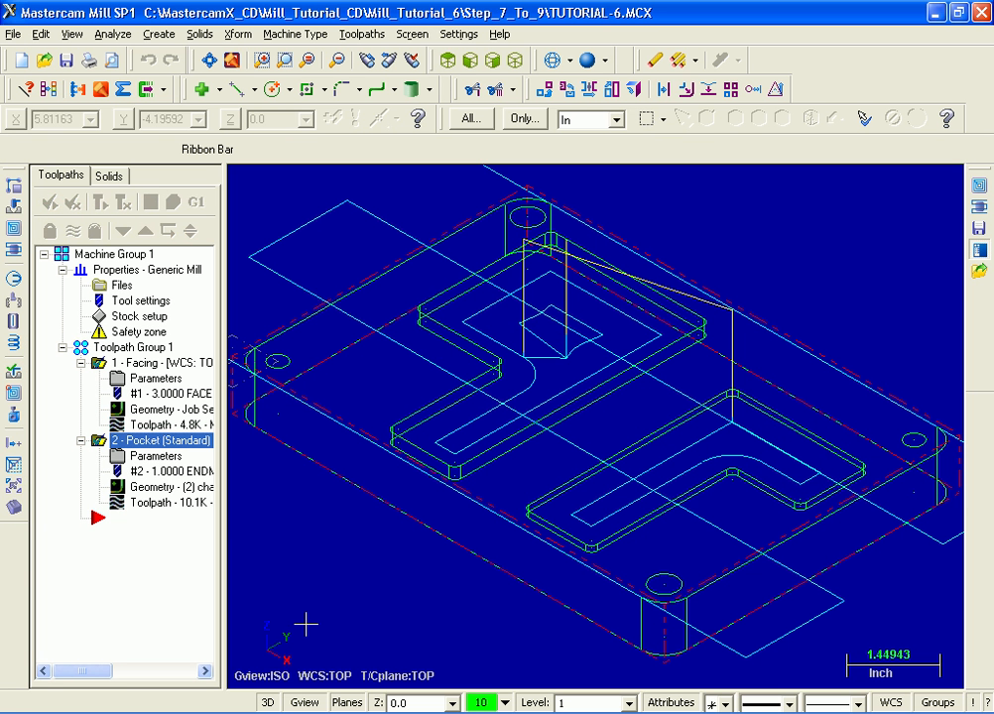